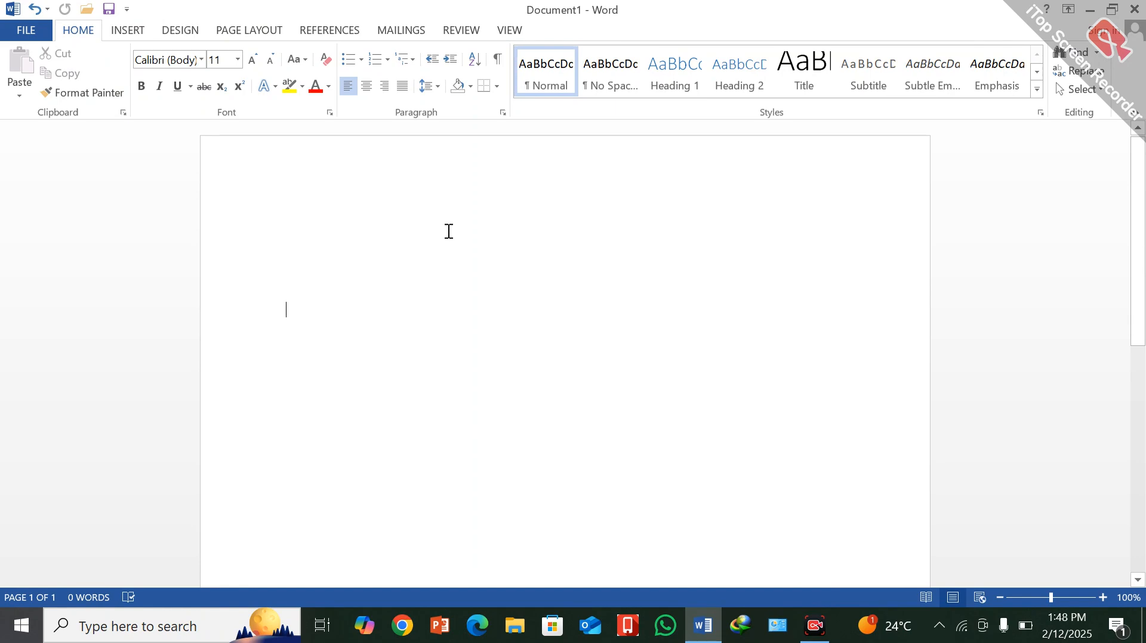
- Insert the built-in Slice (Light) cover page into the blank document
left_click(122, 33)
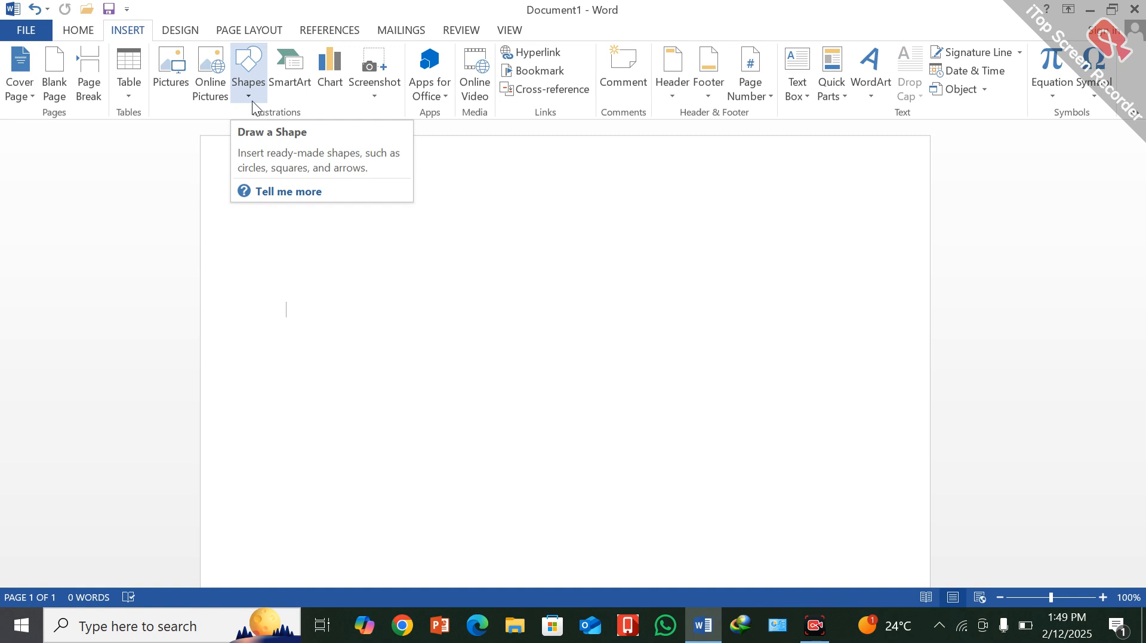
left_click(32, 96)
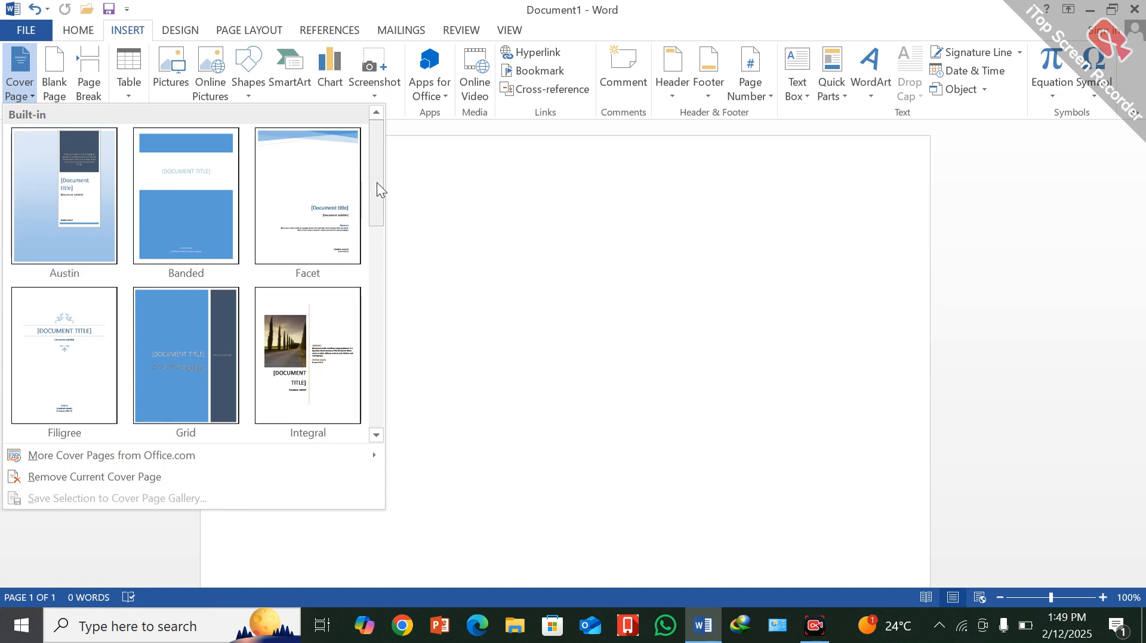
left_click_drag(377, 182, 375, 206)
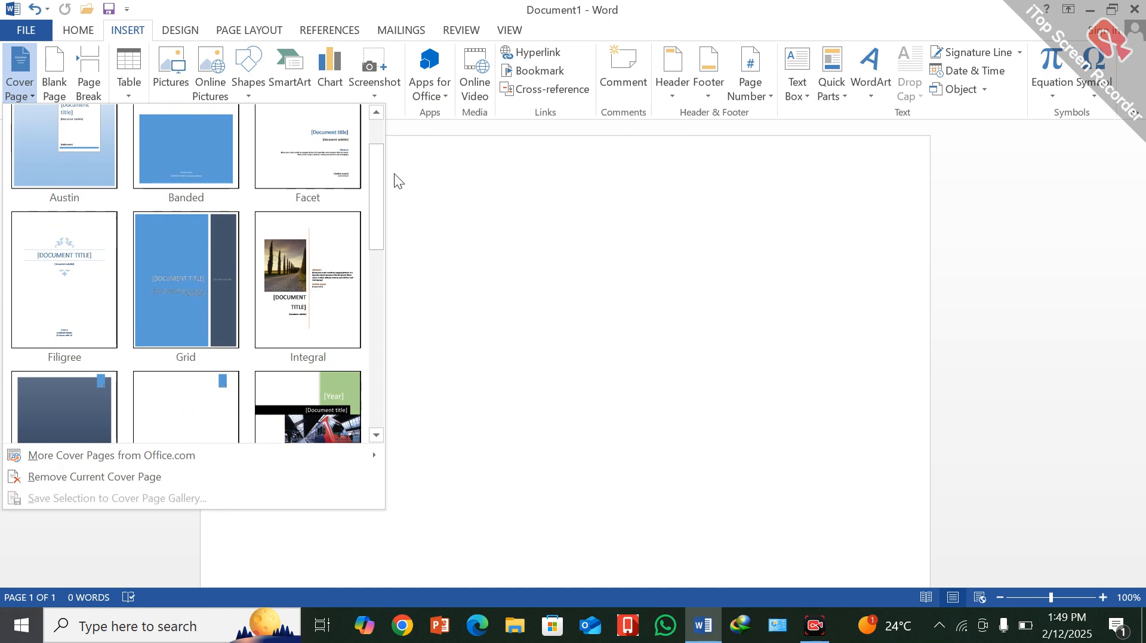
left_click_drag(379, 190, 367, 388)
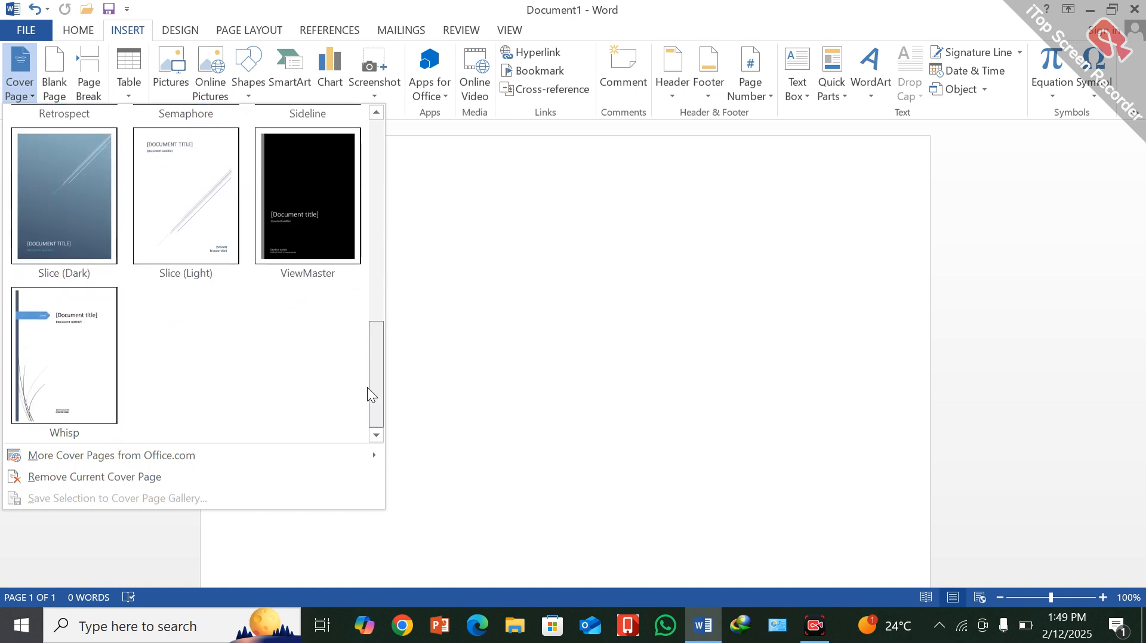
left_click(169, 169)
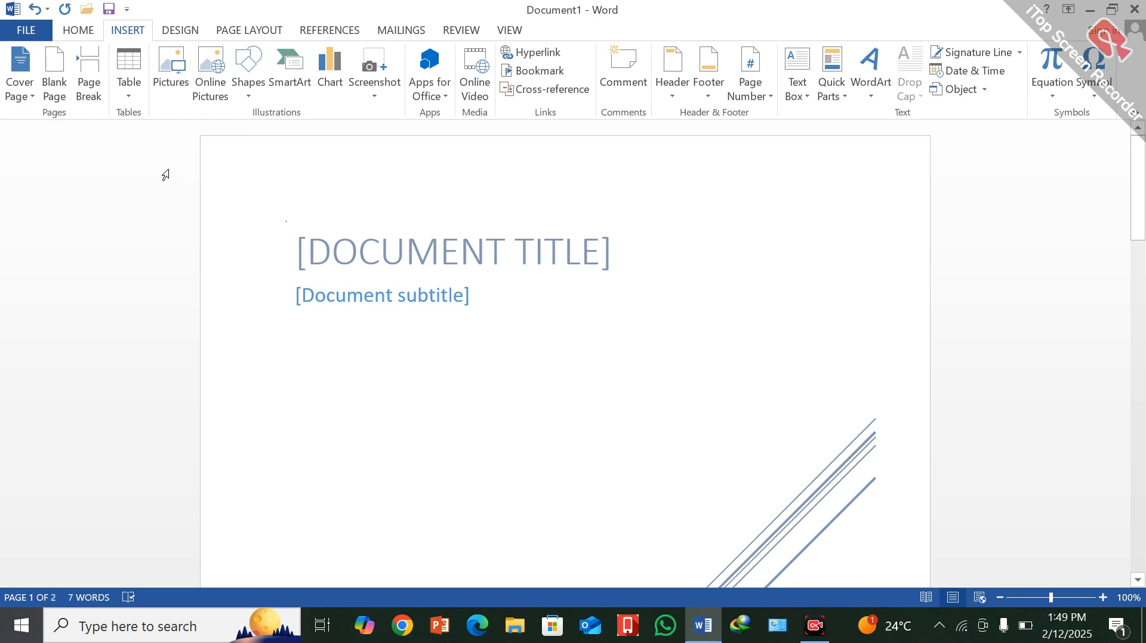
- Fill in the cover page's title with "SSSSS" and its subtitle with "ssssss"
scroll(418, 314, "down", 3)
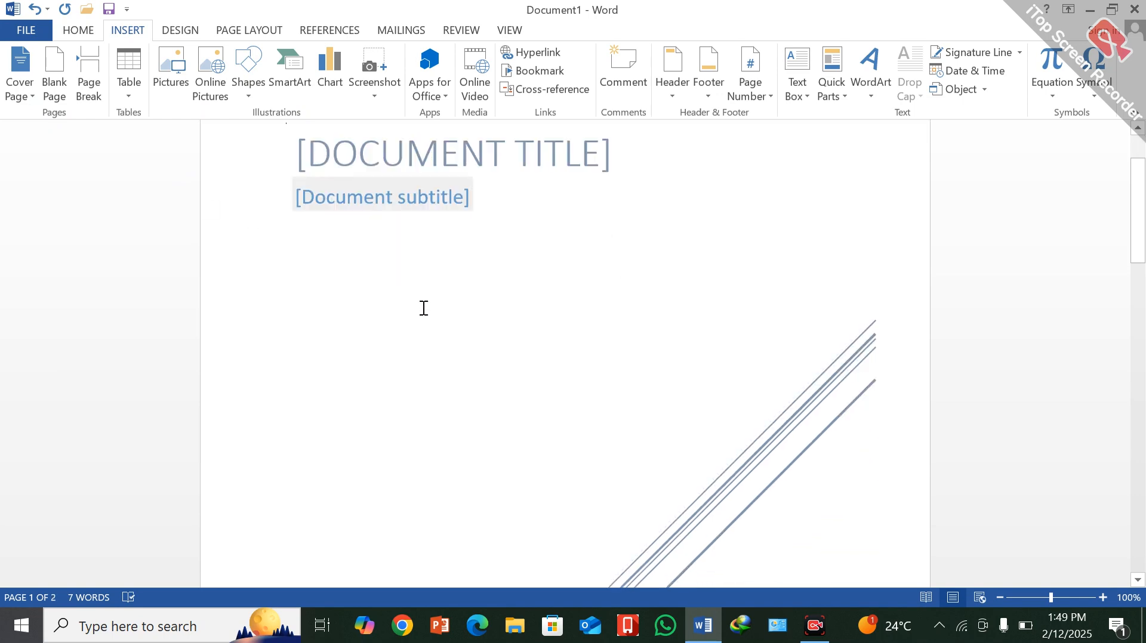
scroll(423, 308, "down", 15)
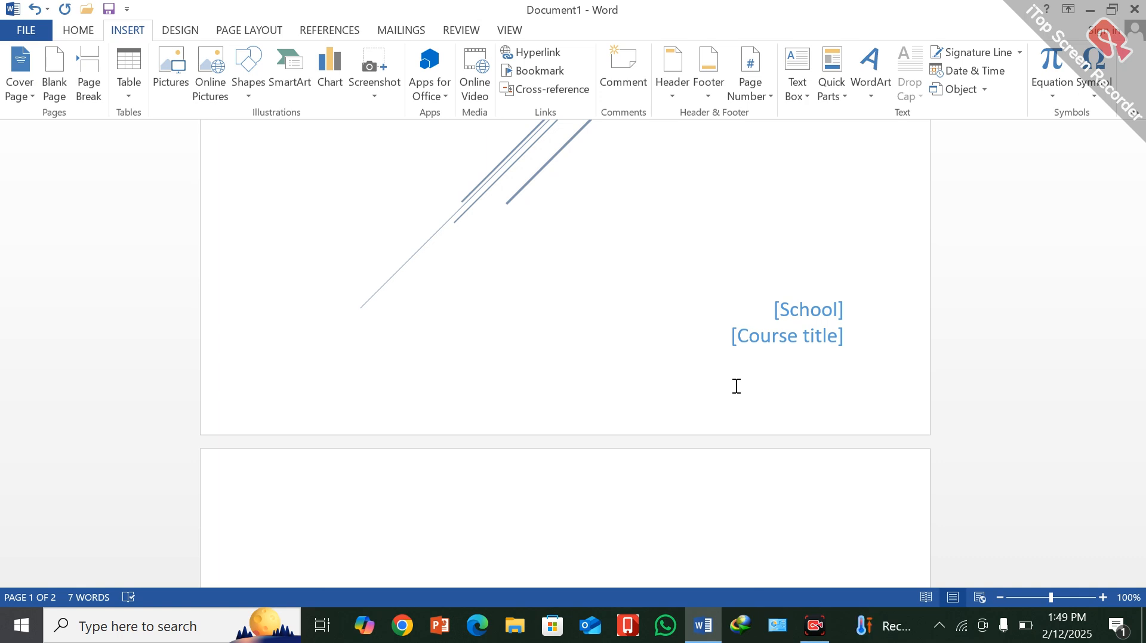
scroll(737, 386, "up", 10)
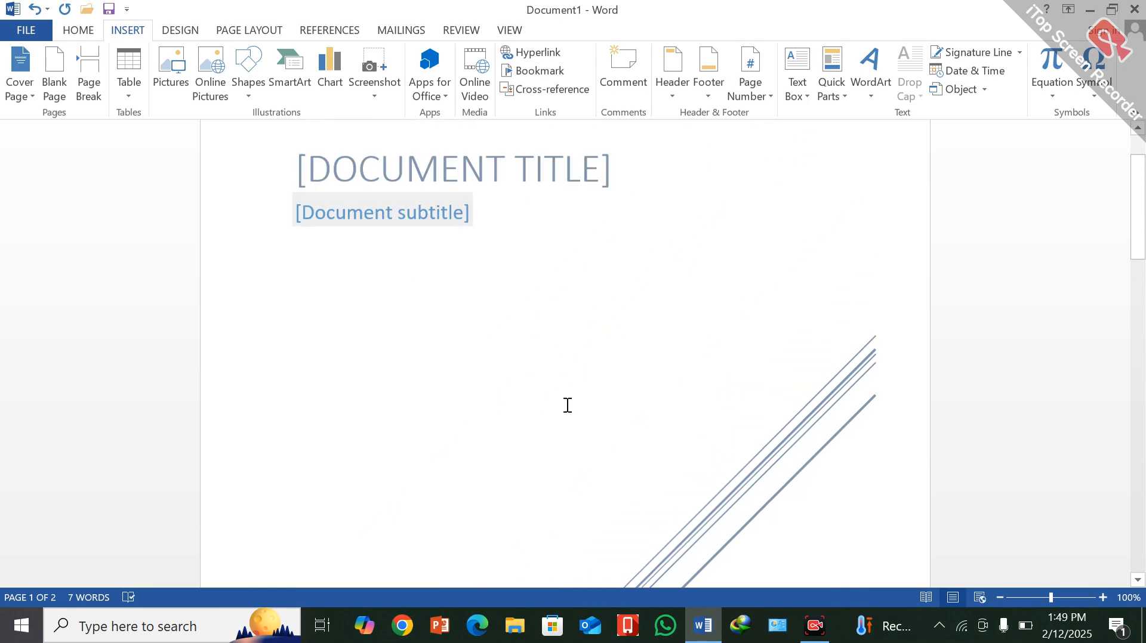
scroll(568, 405, "up", 2)
left_click(381, 256)
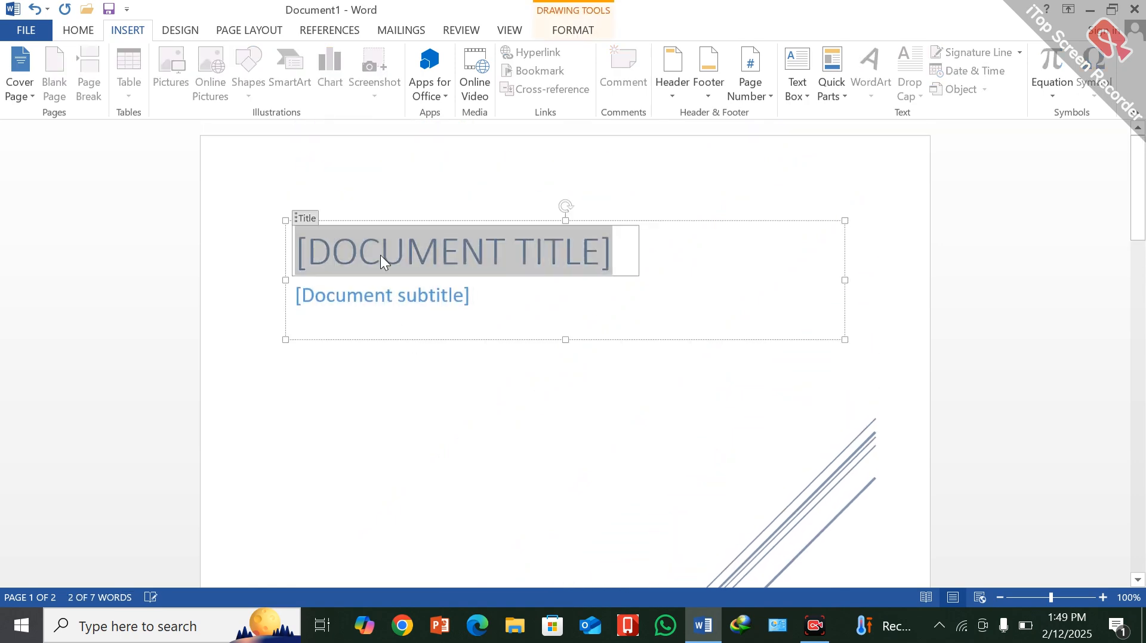
type("SSSSS")
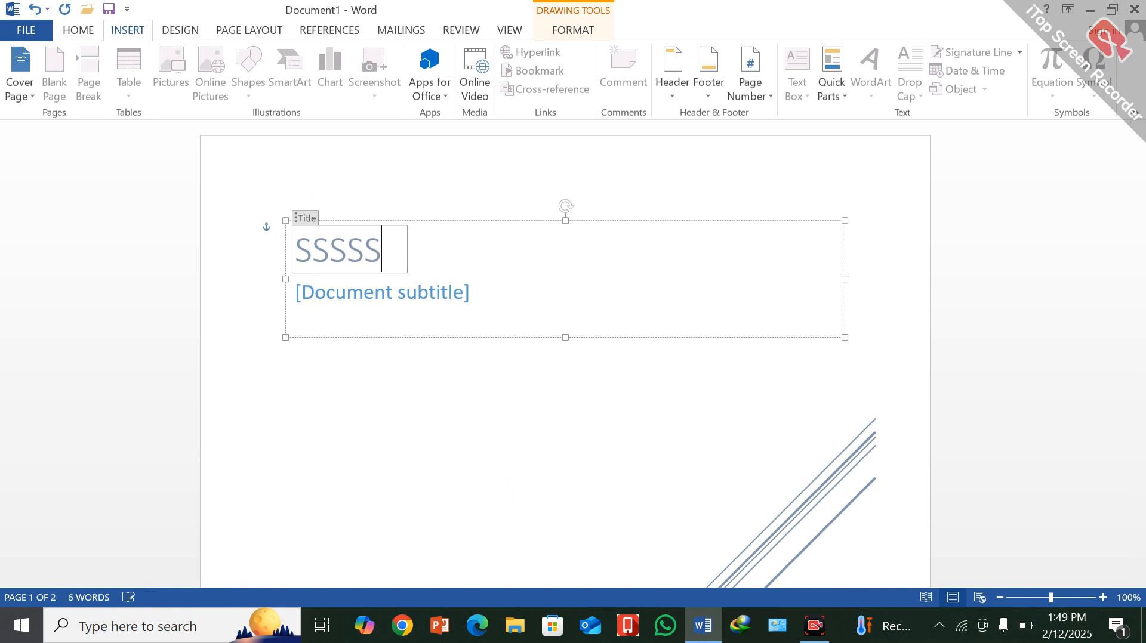
left_click(380, 292)
type("ssssss")
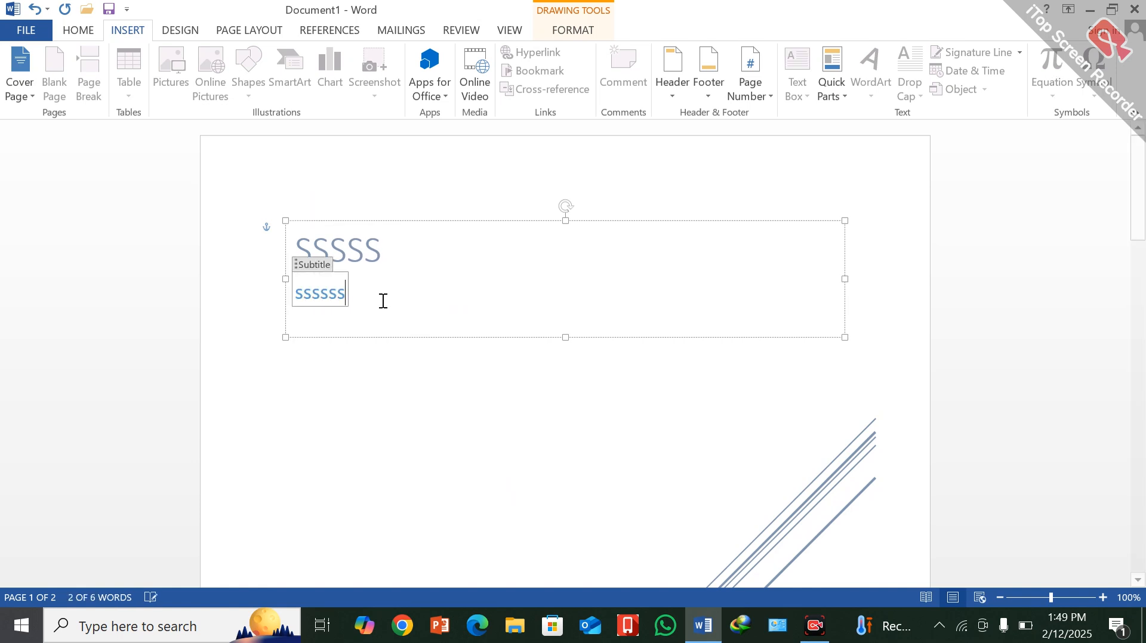
left_click(421, 380)
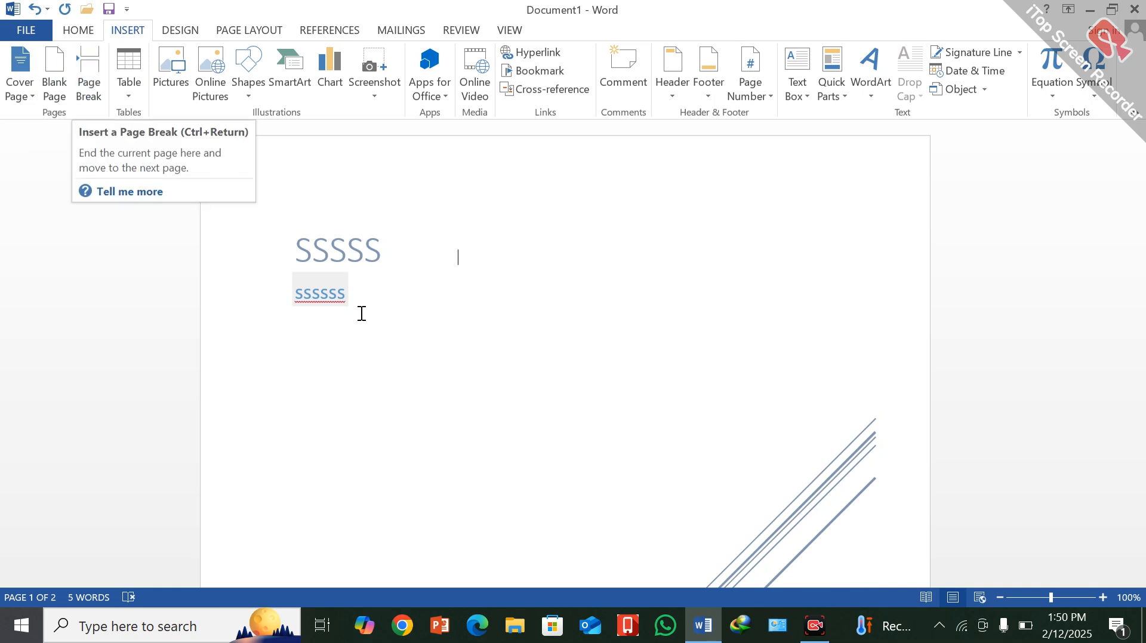
- Review the cover page from its title and subtitle down to the School and Course title placeholders and the following page
left_click(379, 298)
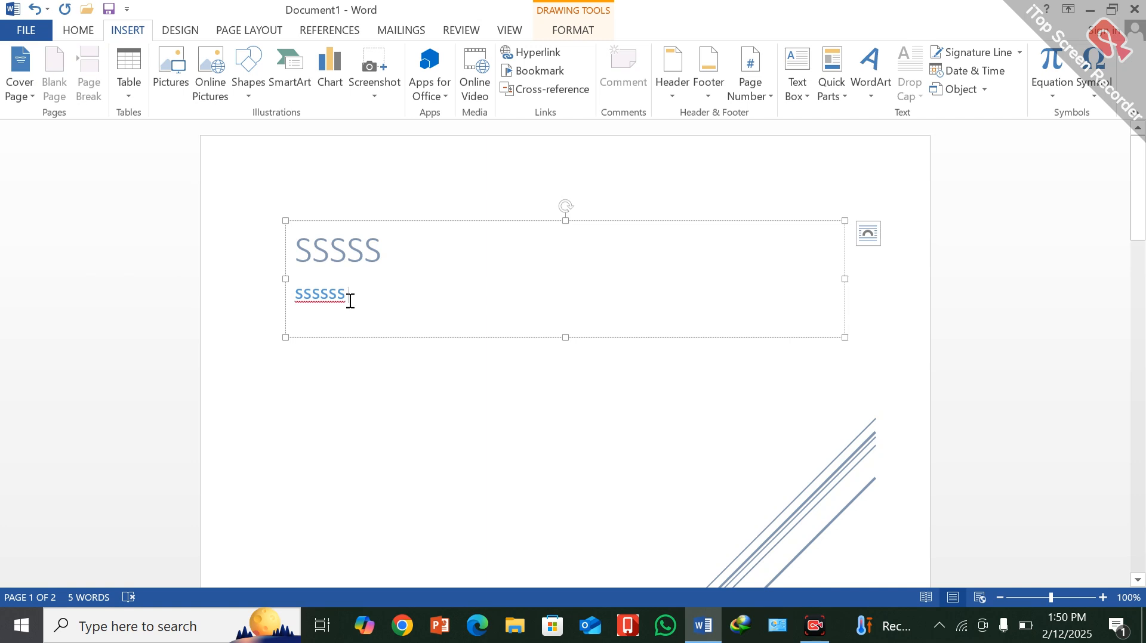
scroll(489, 369, "down", 10)
scroll(493, 370, "down", 3)
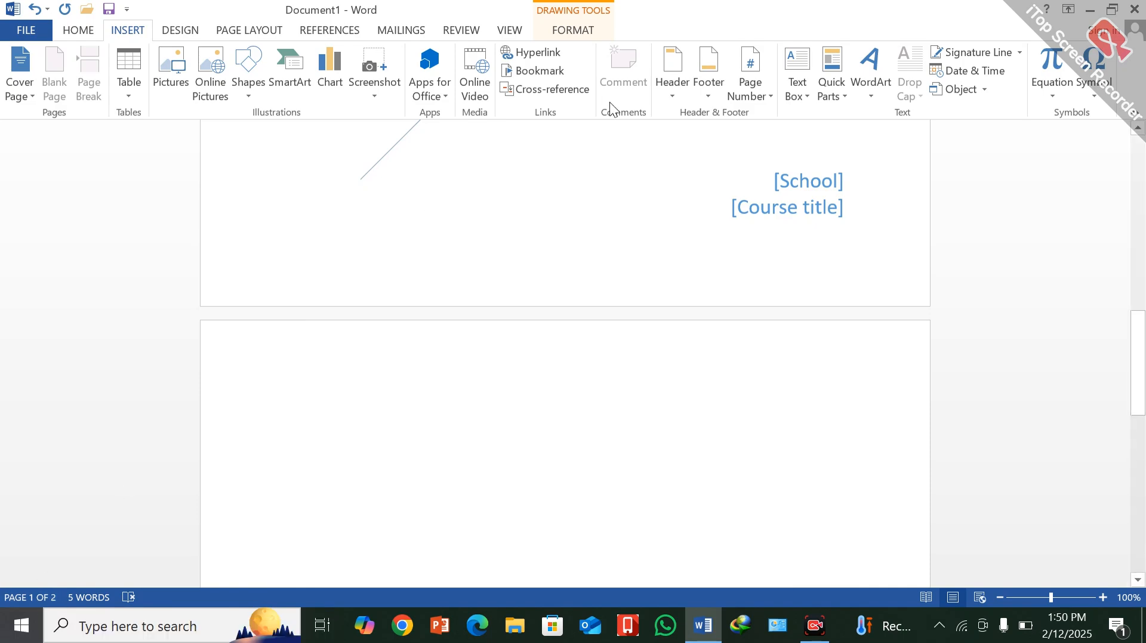
scroll(616, 217, "up", 15)
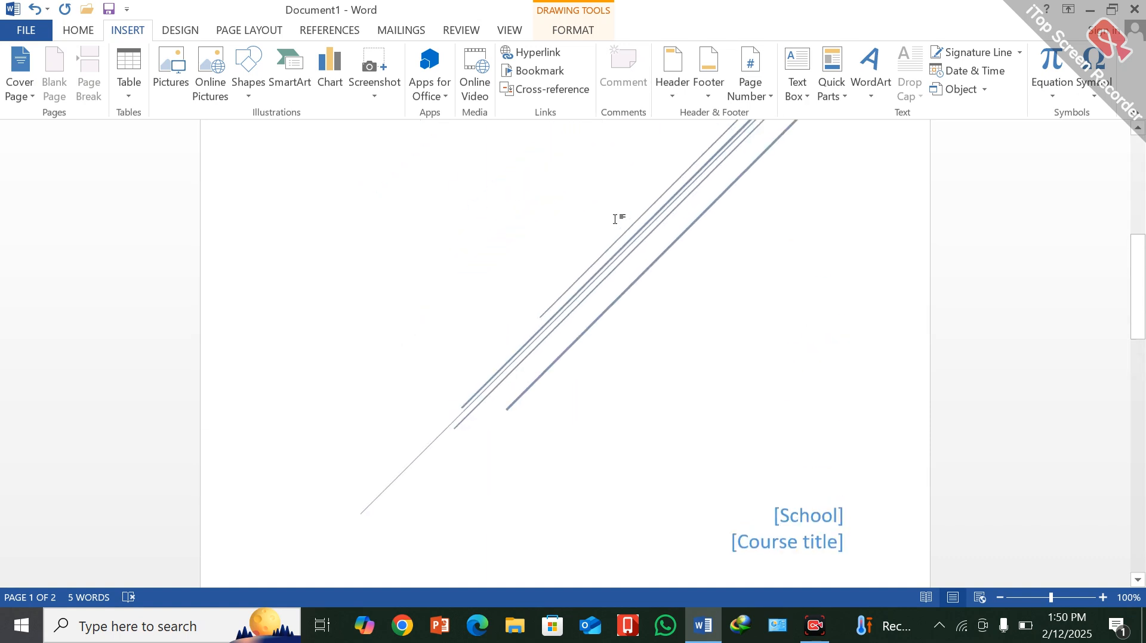
left_click(507, 186)
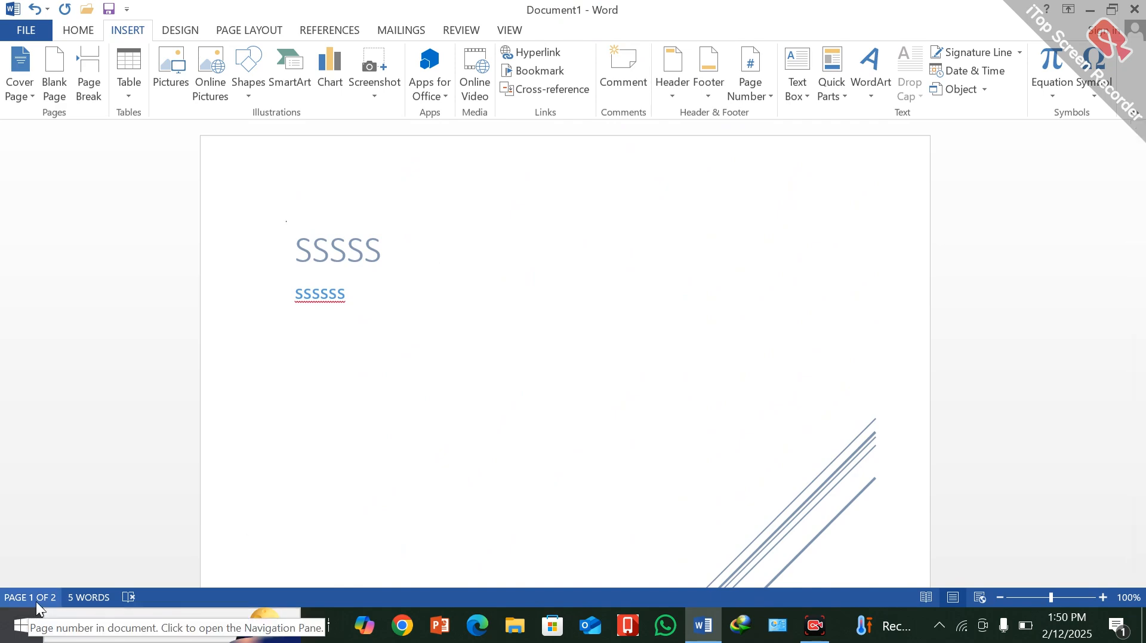
scroll(286, 457, "down", 6)
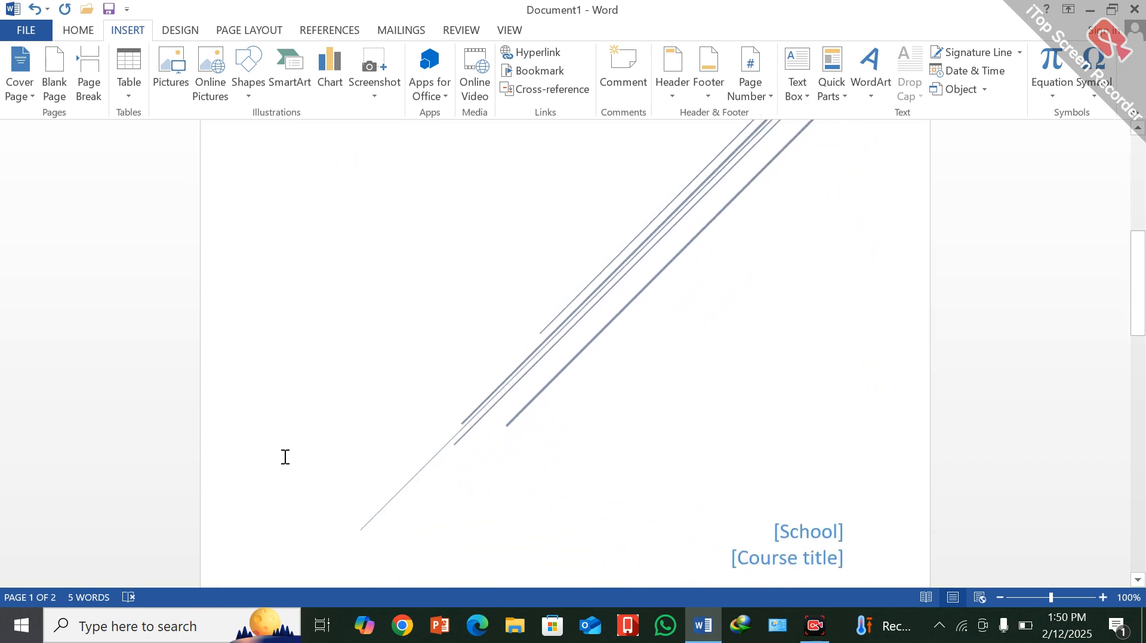
scroll(286, 457, "down", 6)
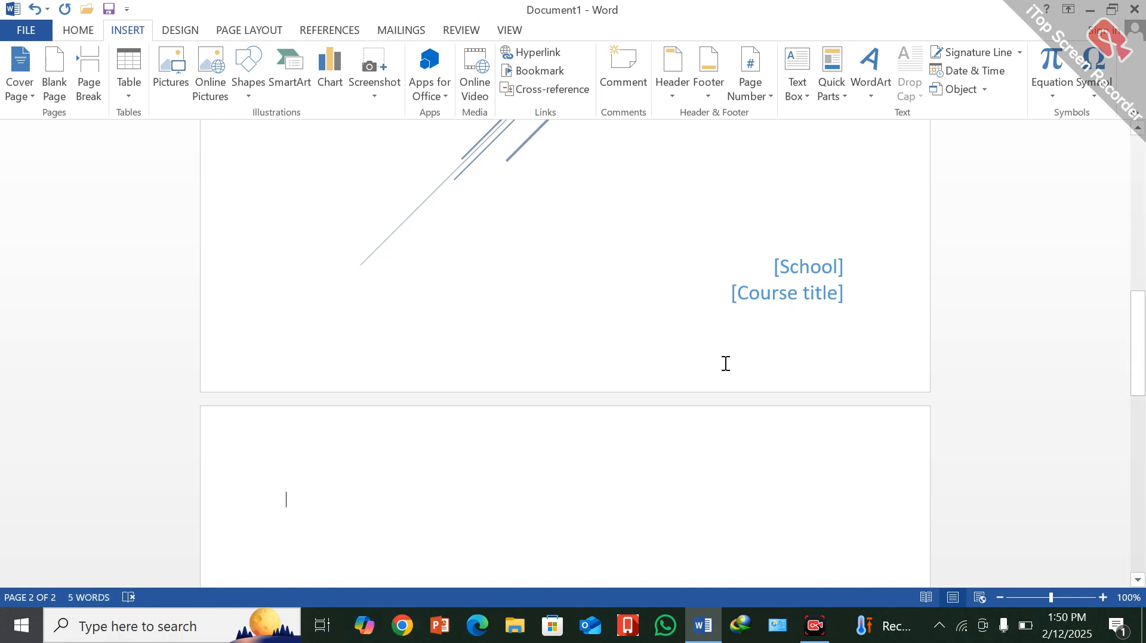
scroll(715, 338, "up", 3)
scroll(715, 338, "up", 10)
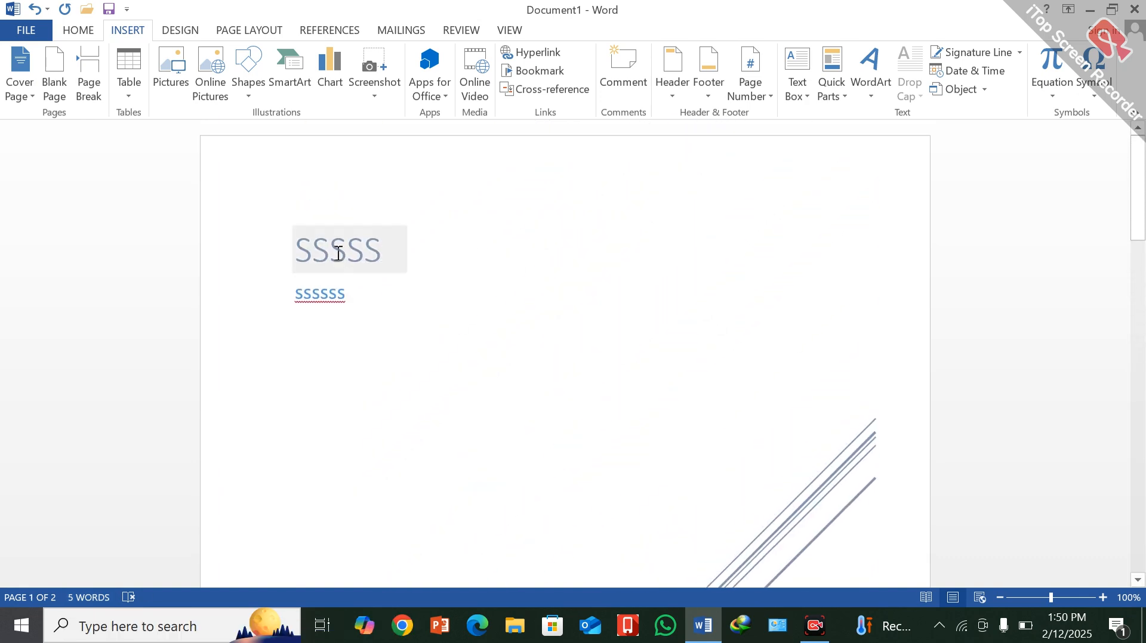
scroll(715, 500, "down", 10)
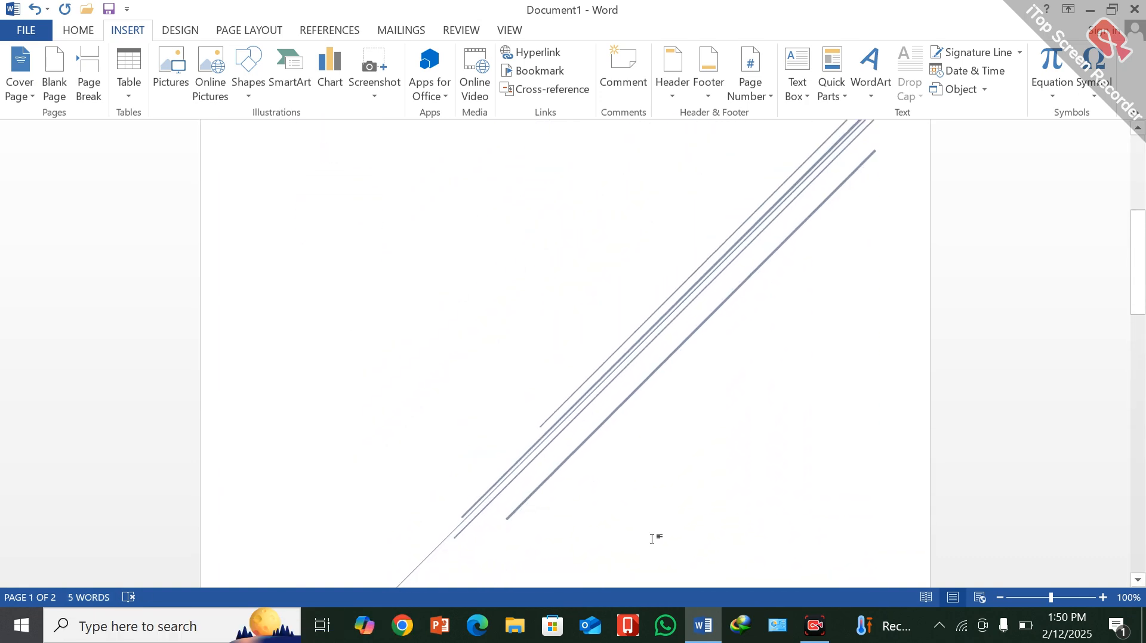
scroll(654, 535, "down", 2)
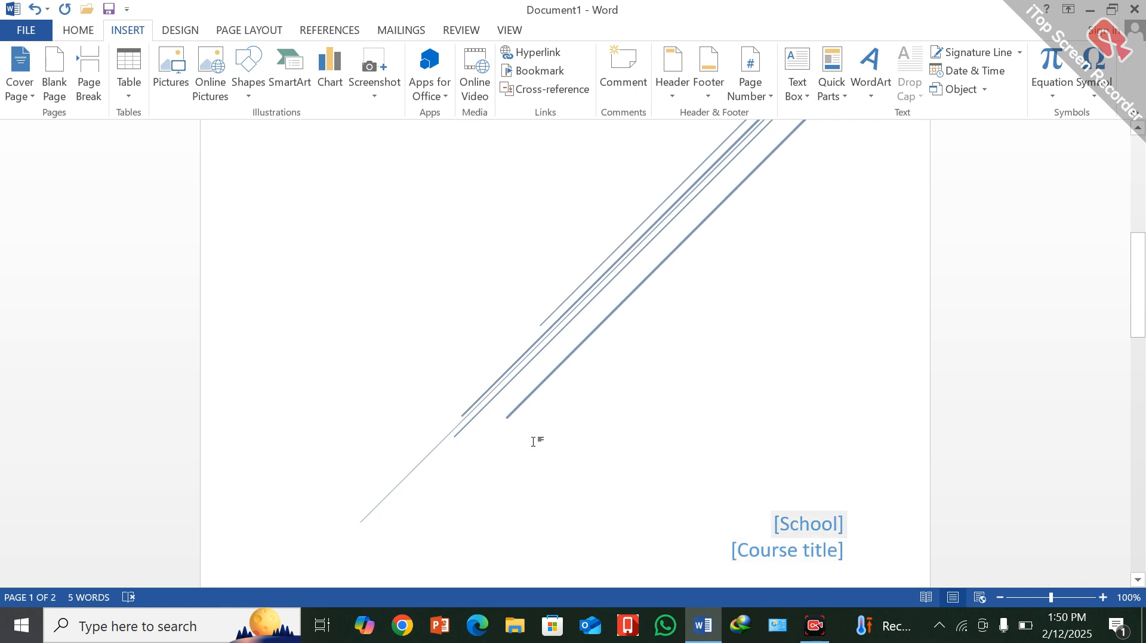
scroll(424, 399, "up", 12)
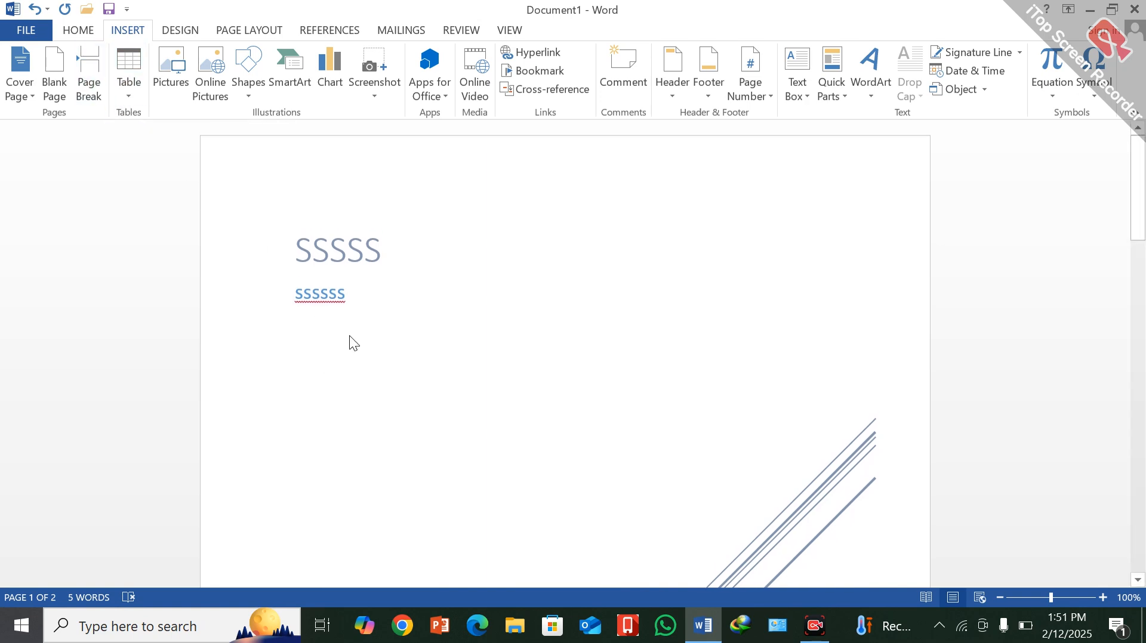
- Insert a page break in place of the selected body line behind the cover page title
left_click(401, 260)
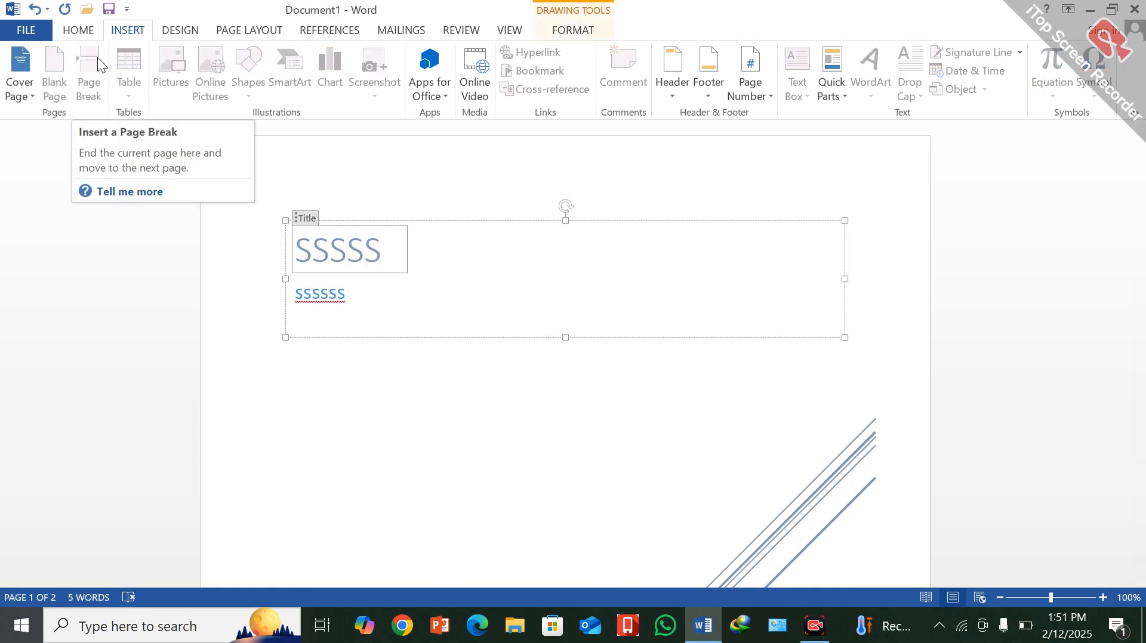
left_click(263, 440)
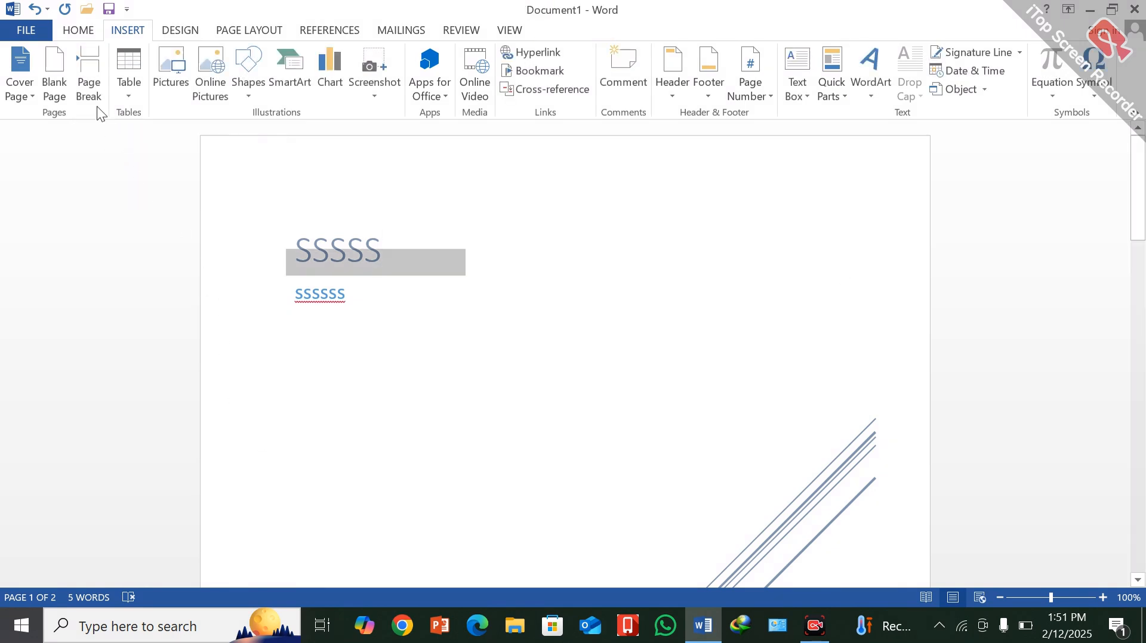
left_click(87, 72)
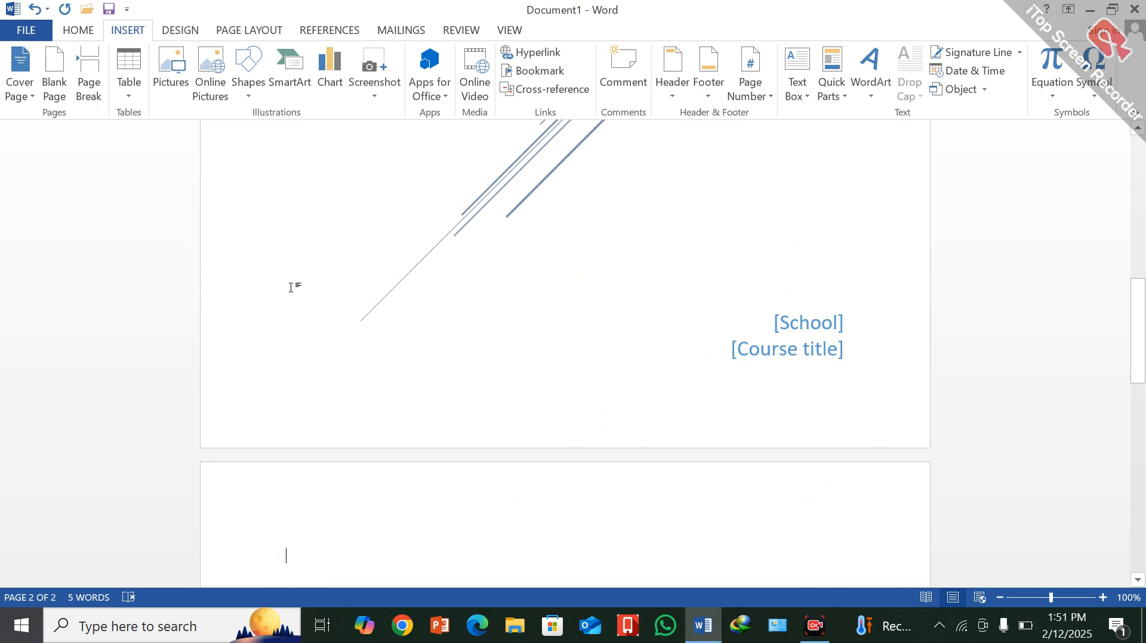
scroll(296, 286, "up", 10)
scroll(302, 313, "up", 3)
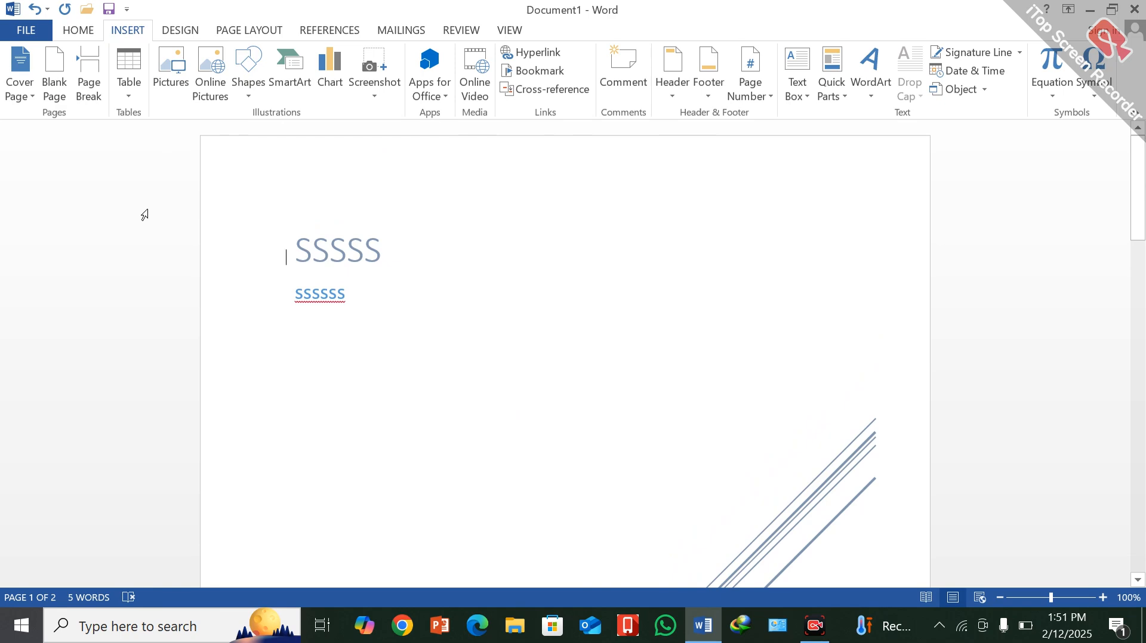
- Undo the page break, title texts and cover page, and delete the whole table containing "ghfhgfhf"
key("ctrl+z")
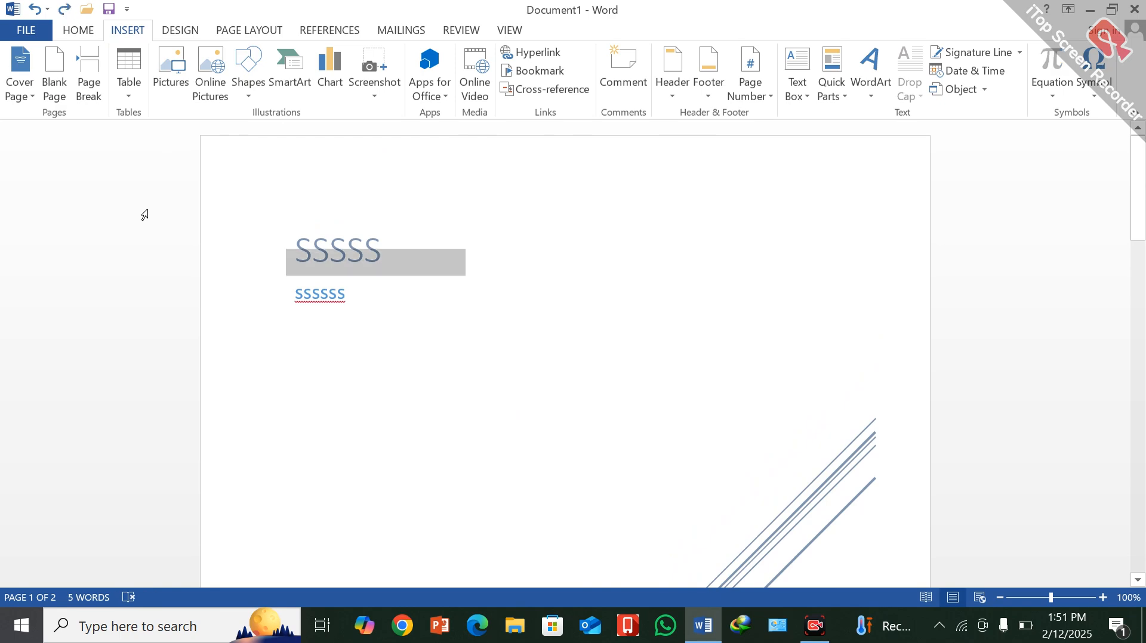
key("ctrl+z")
key("ctrl+z")
key("ctrl+z")
key("ctrl+z")
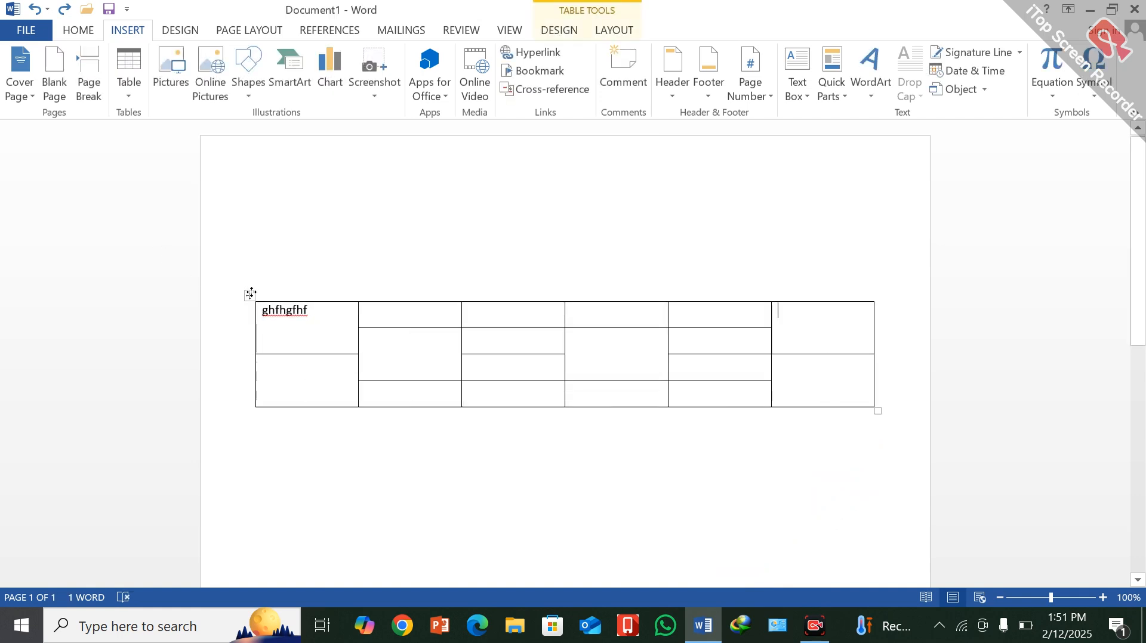
left_click(251, 296)
key("BackSpace")
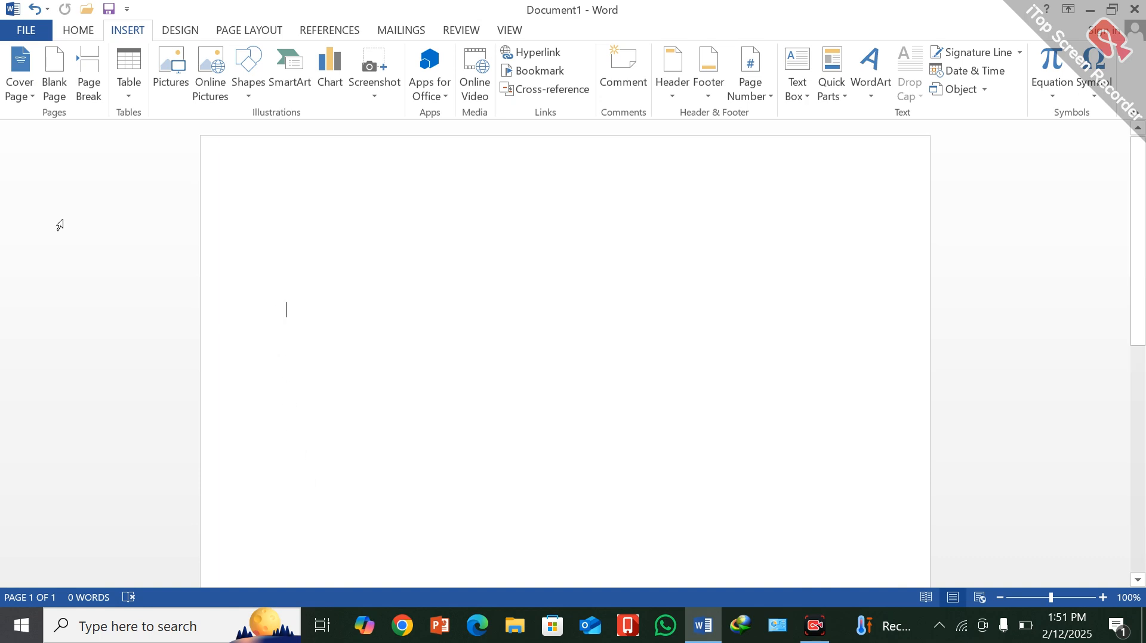
- Insert a table with 4 columns and 7 rows into the blank document
left_click(128, 94)
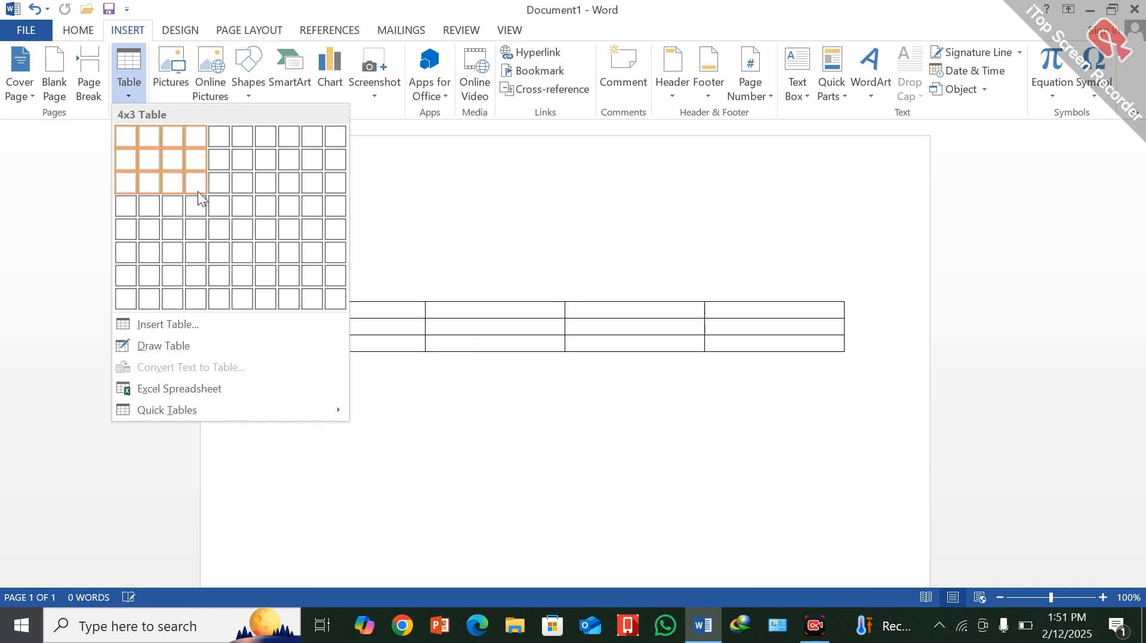
left_click(185, 277)
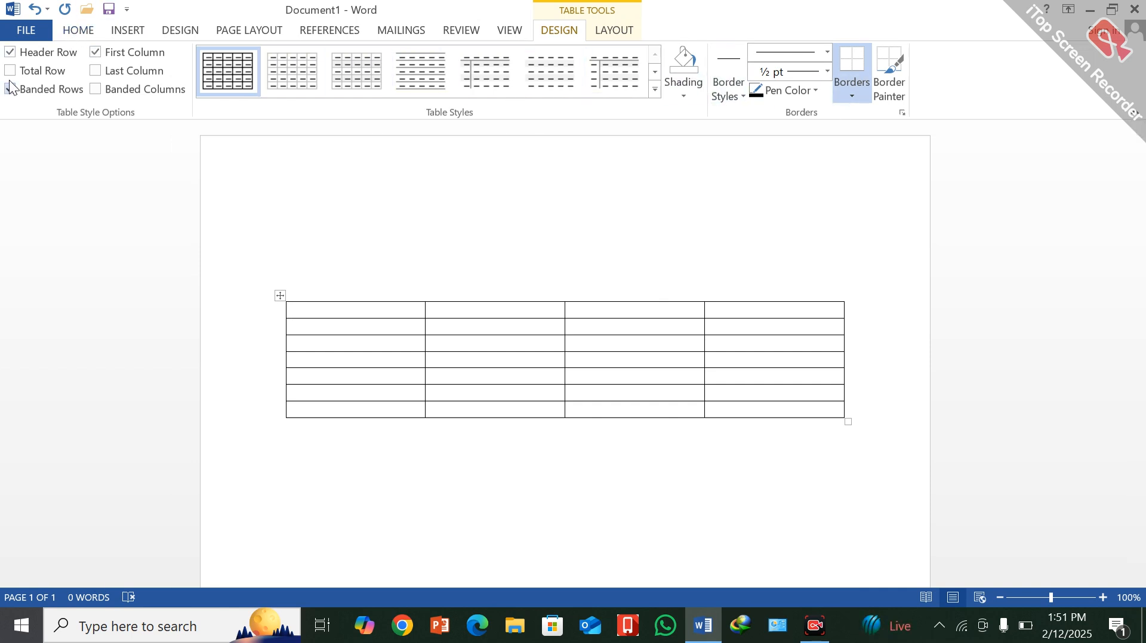
- Try the green banded grid table style on the new table and undo the styling
left_click(654, 91)
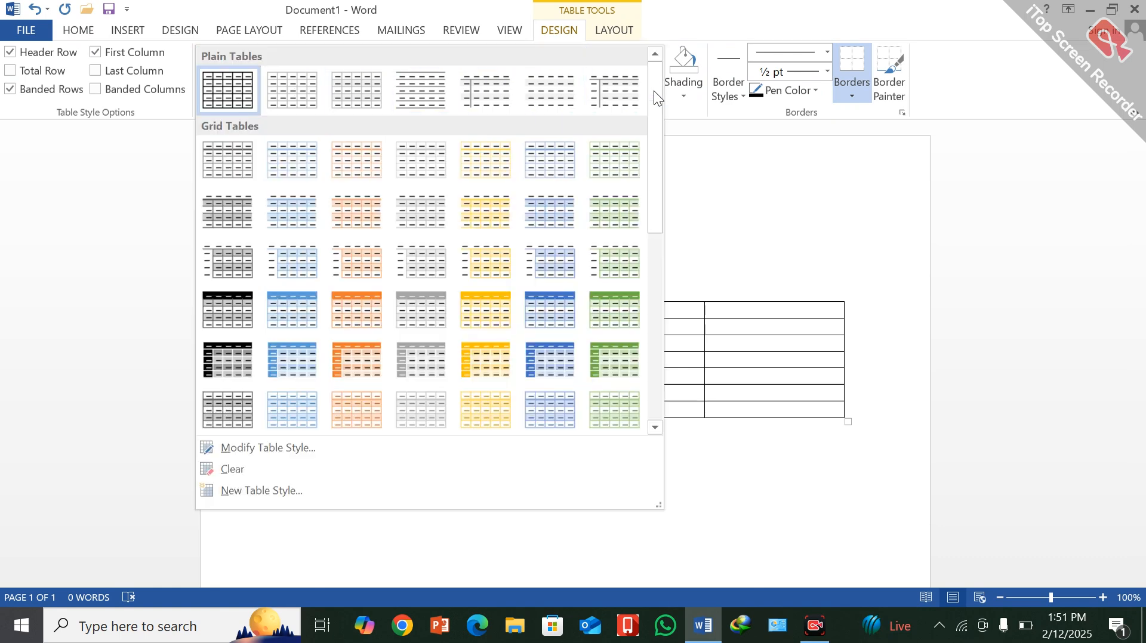
left_click(613, 217)
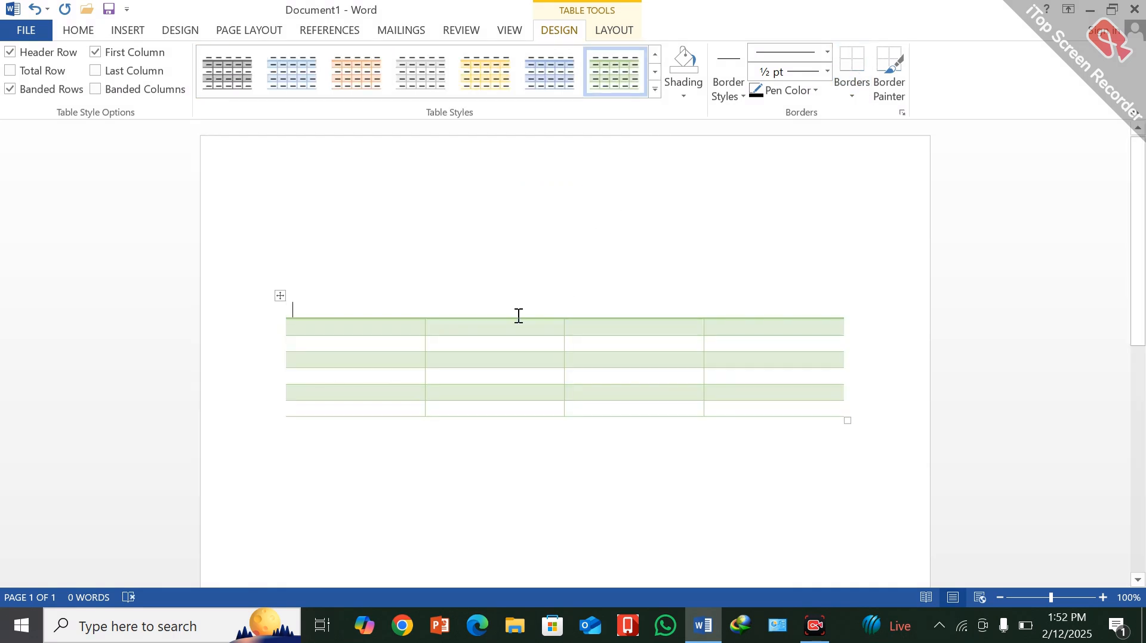
left_click(626, 32)
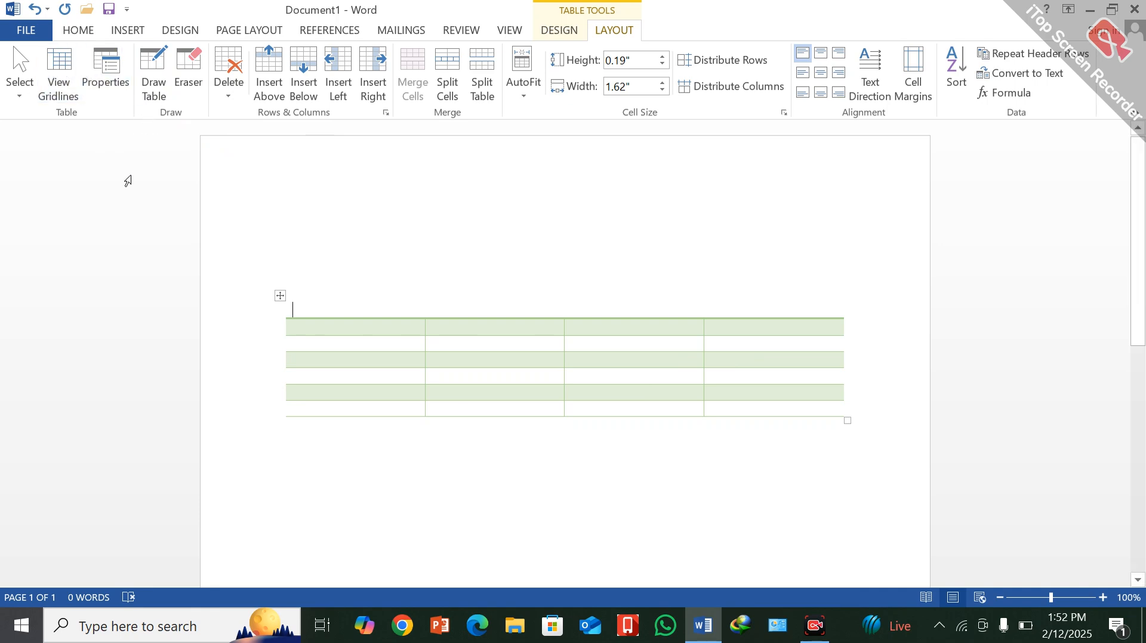
key("ctrl+z")
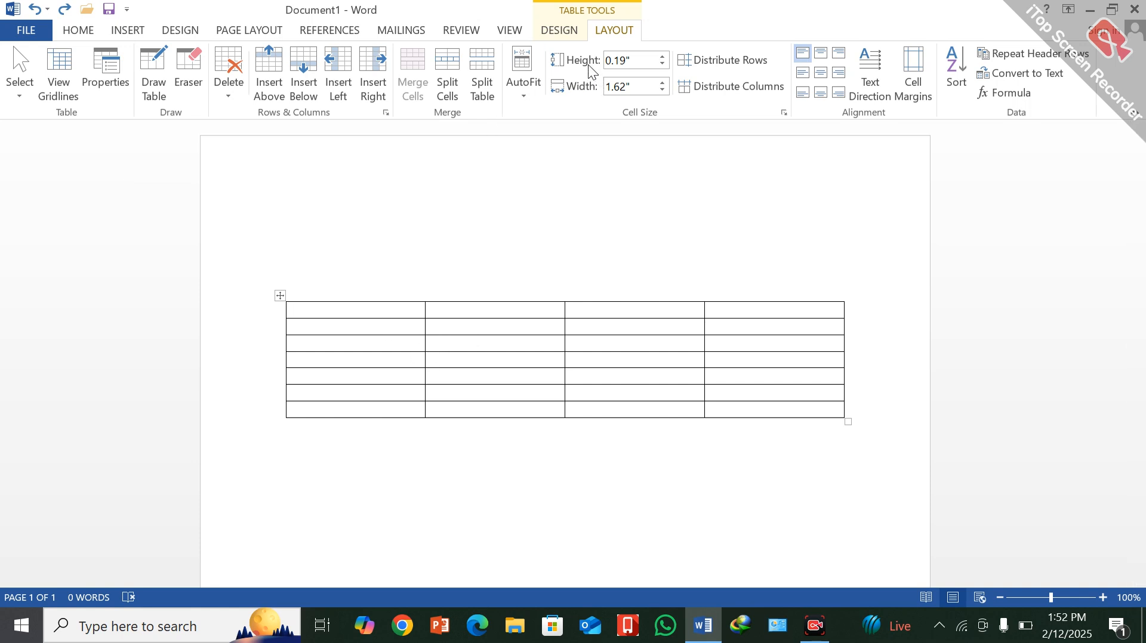
- Set the row height of the whole table to 0.3"
left_click(279, 297)
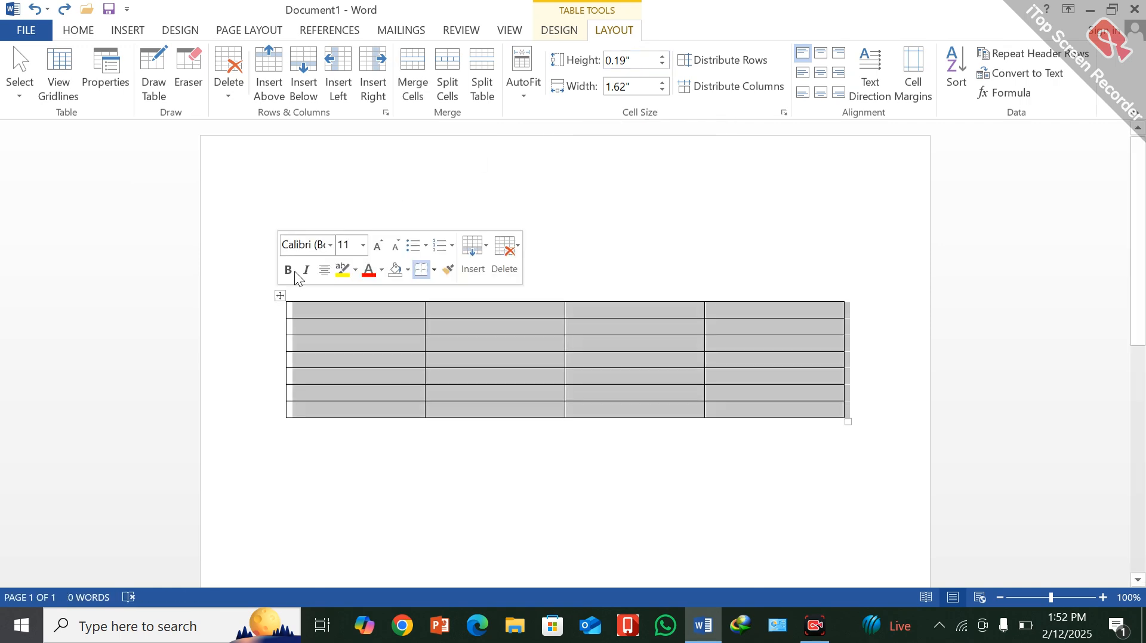
left_click(662, 56)
left_click(662, 56)
left_click(662, 57)
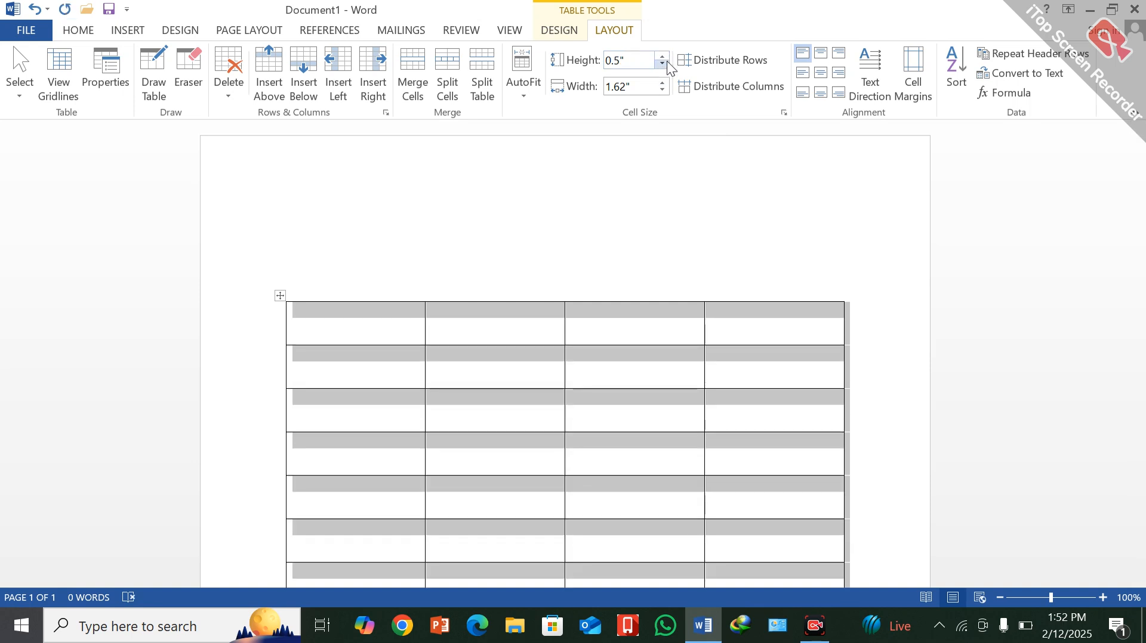
left_click(661, 62)
left_click(661, 63)
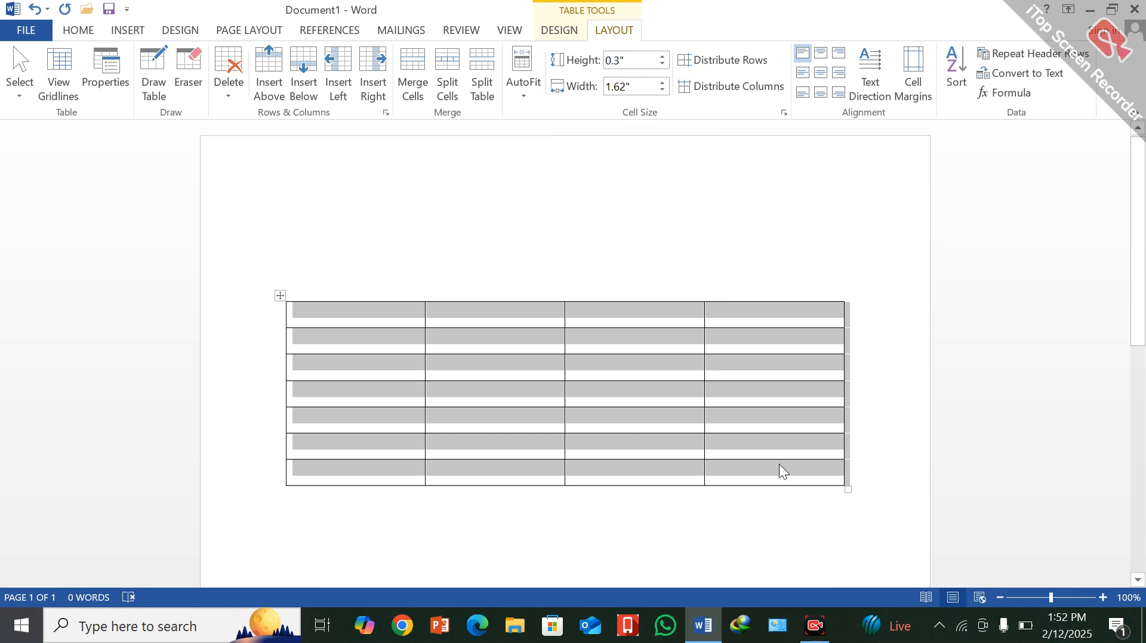
- Set the column width of the whole table to 1.5"
left_click(662, 83)
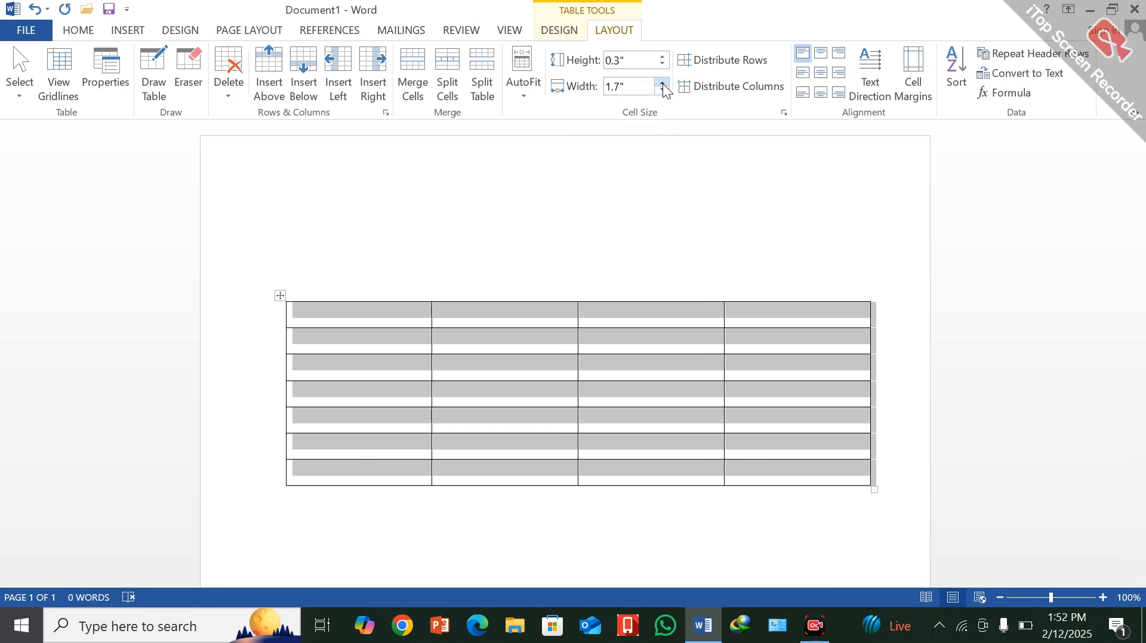
left_click(661, 83)
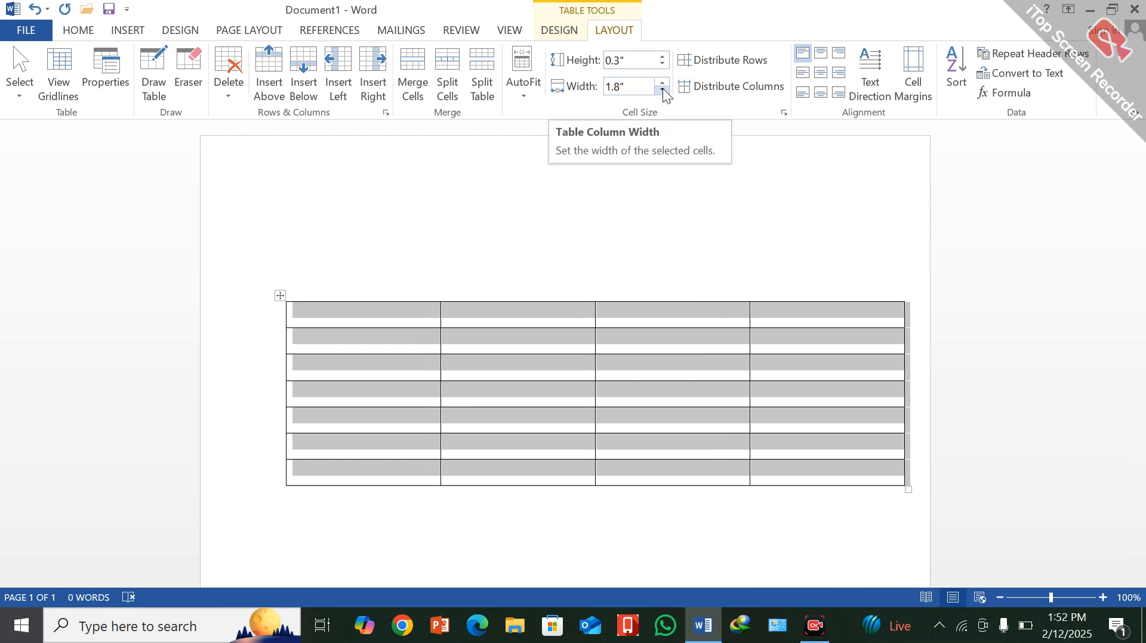
left_click(664, 91)
left_click(664, 91)
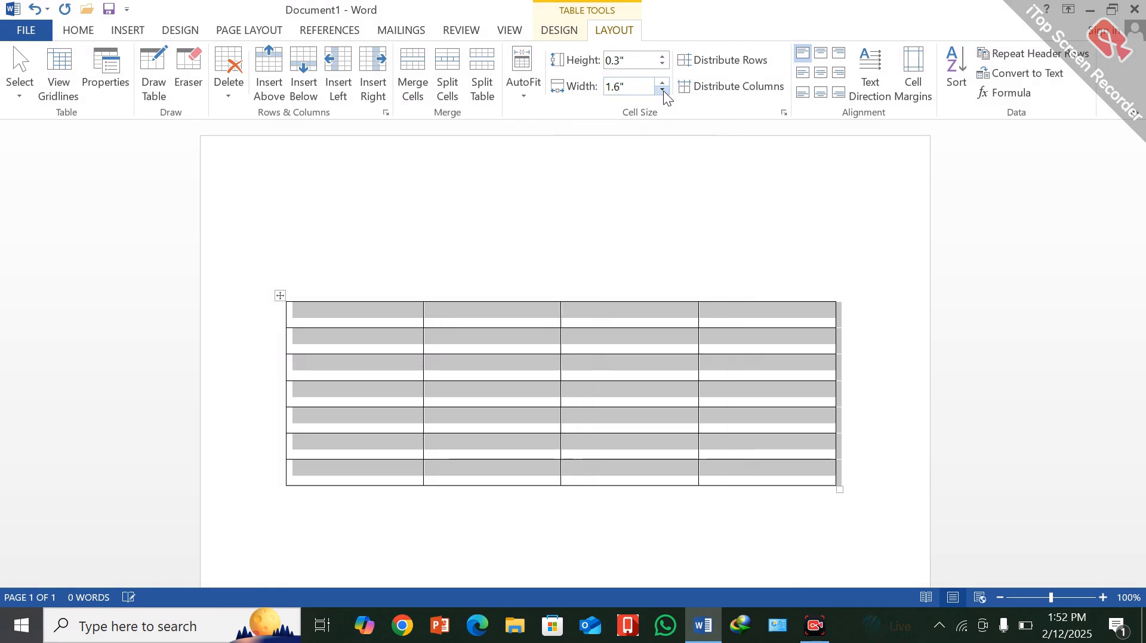
left_click(664, 91)
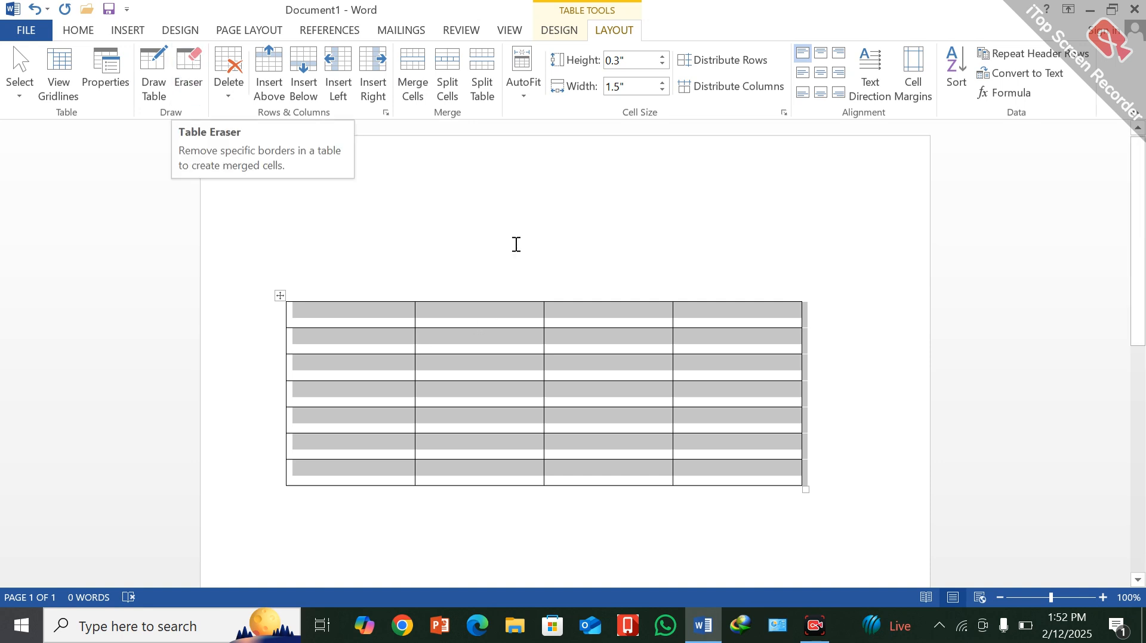
left_click(734, 232)
- Fill the table's first row with "sas" in the first cell and "asas" in each of the other three cells
left_click(353, 316)
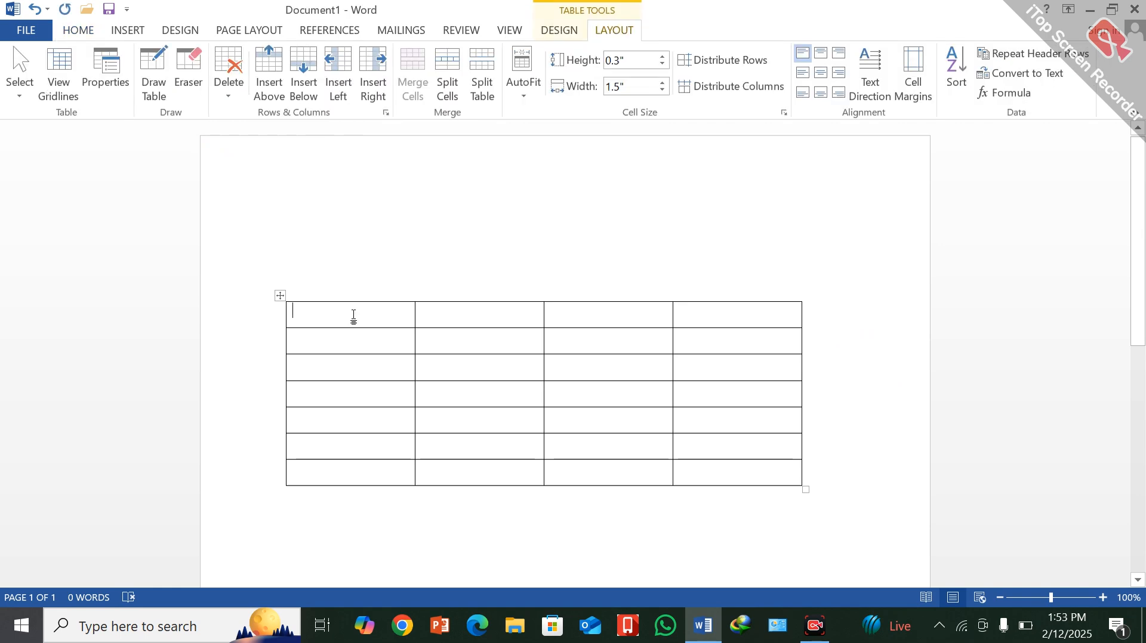
type("sas")
left_click(469, 318)
type("asas")
left_click(566, 320)
type("asas")
left_click(736, 317)
type("asas")
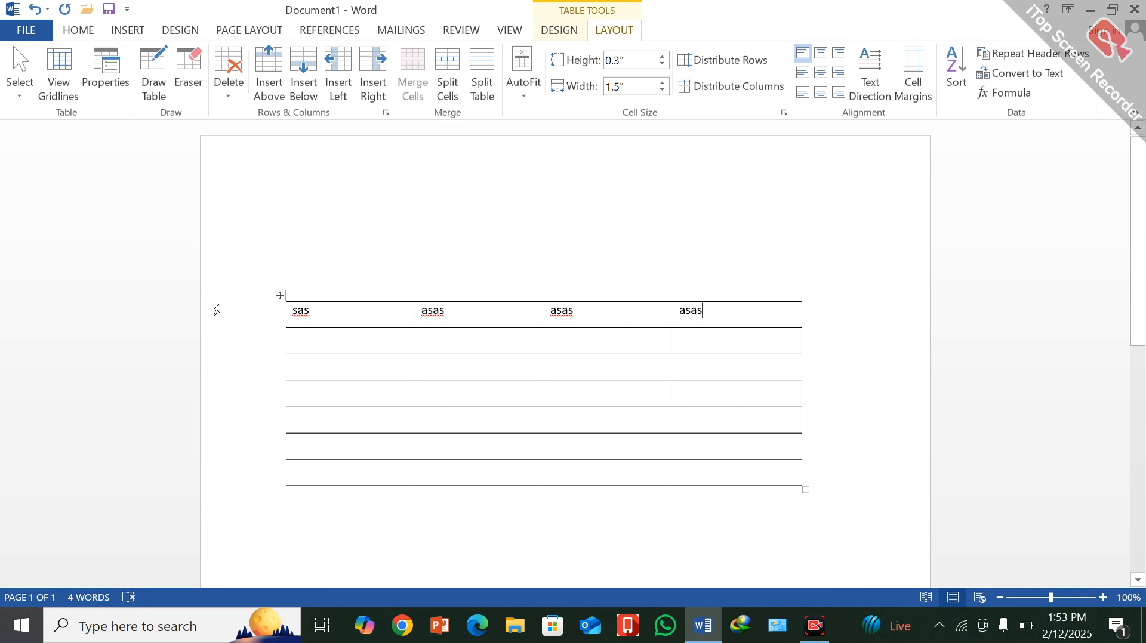
- Erase the fourth column's borders between rows 1–2 and 5–6, and the border between rows 3–4 in the first three columns
left_click(279, 295)
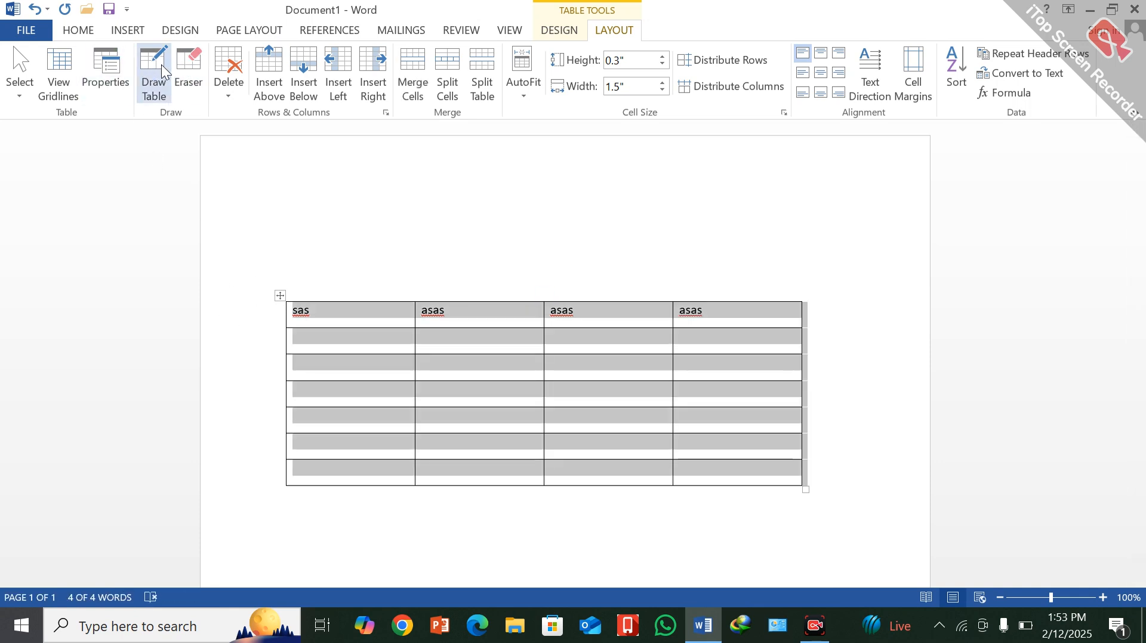
left_click(187, 69)
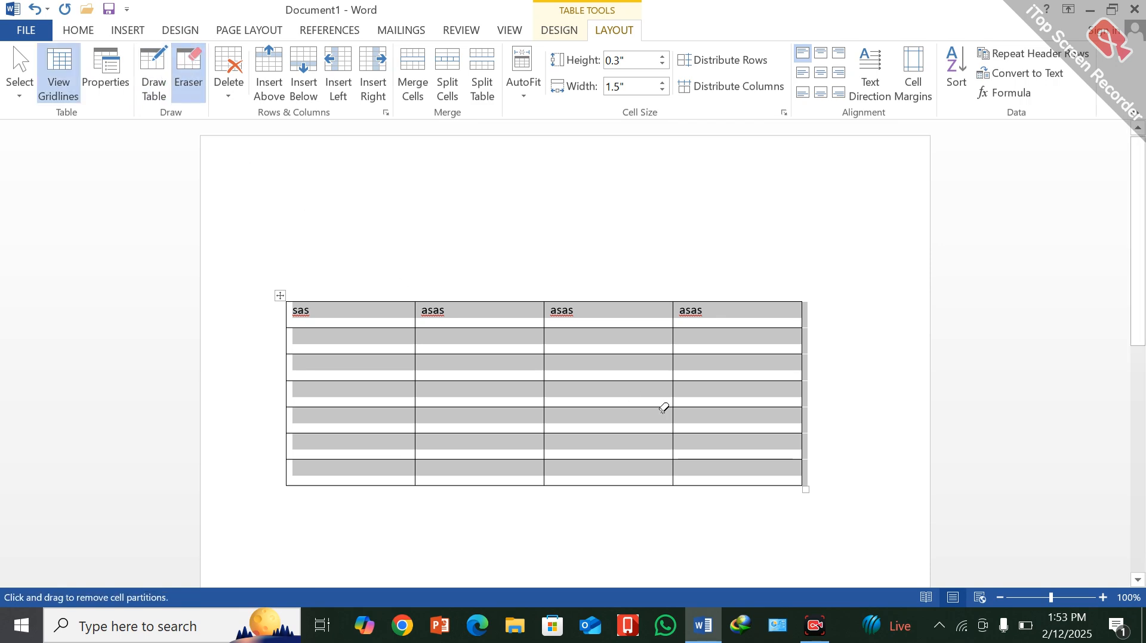
left_click(740, 327)
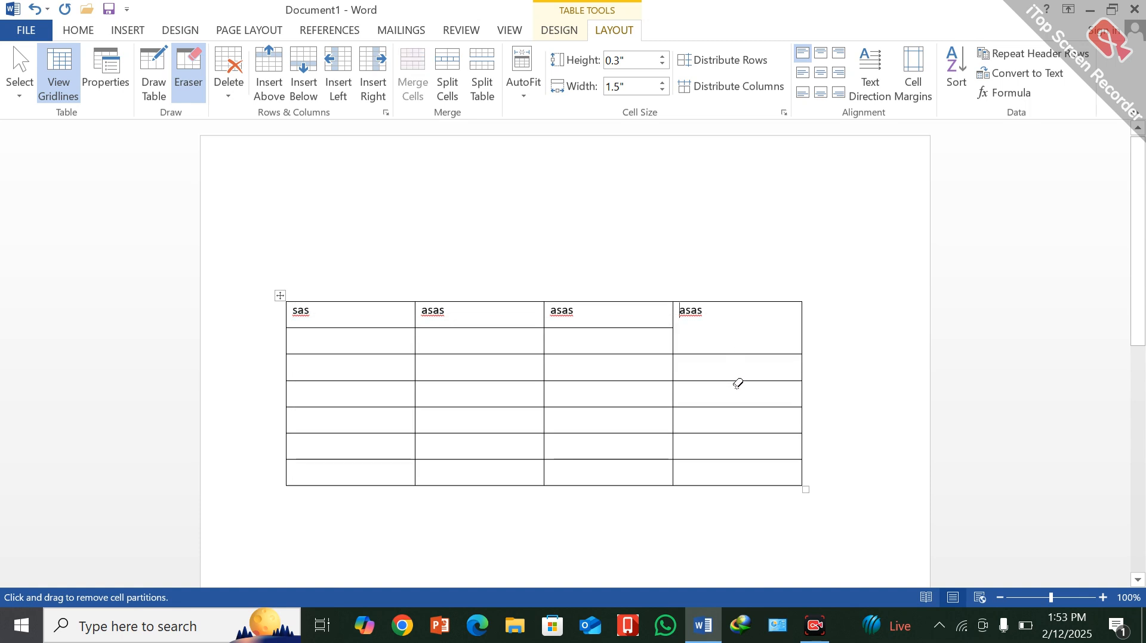
left_click(727, 434)
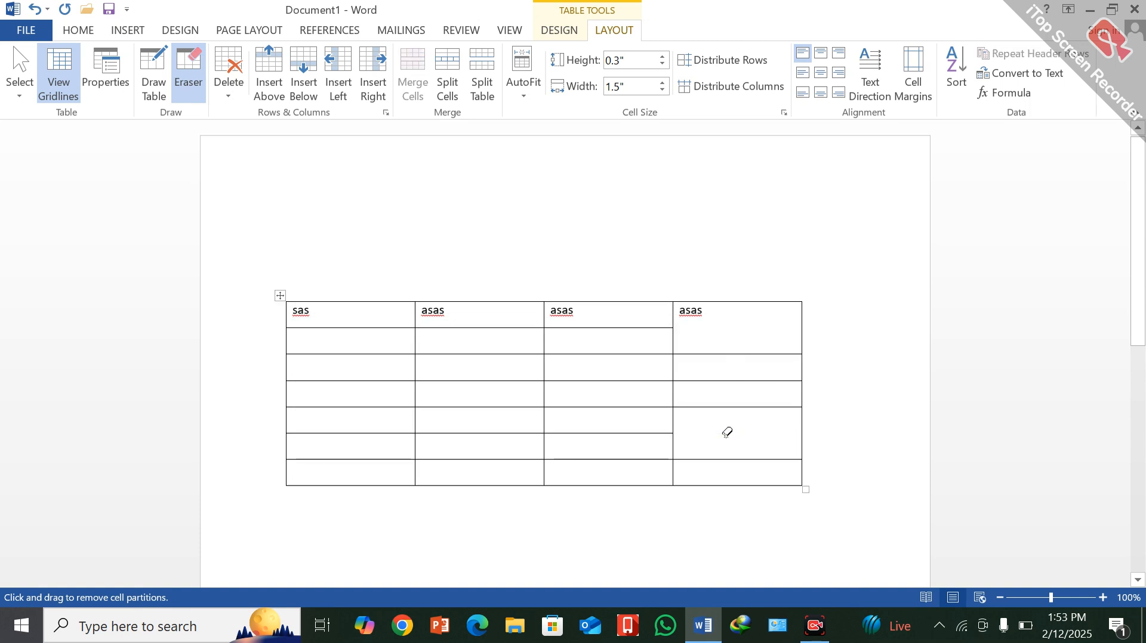
left_click(590, 379)
left_click(481, 380)
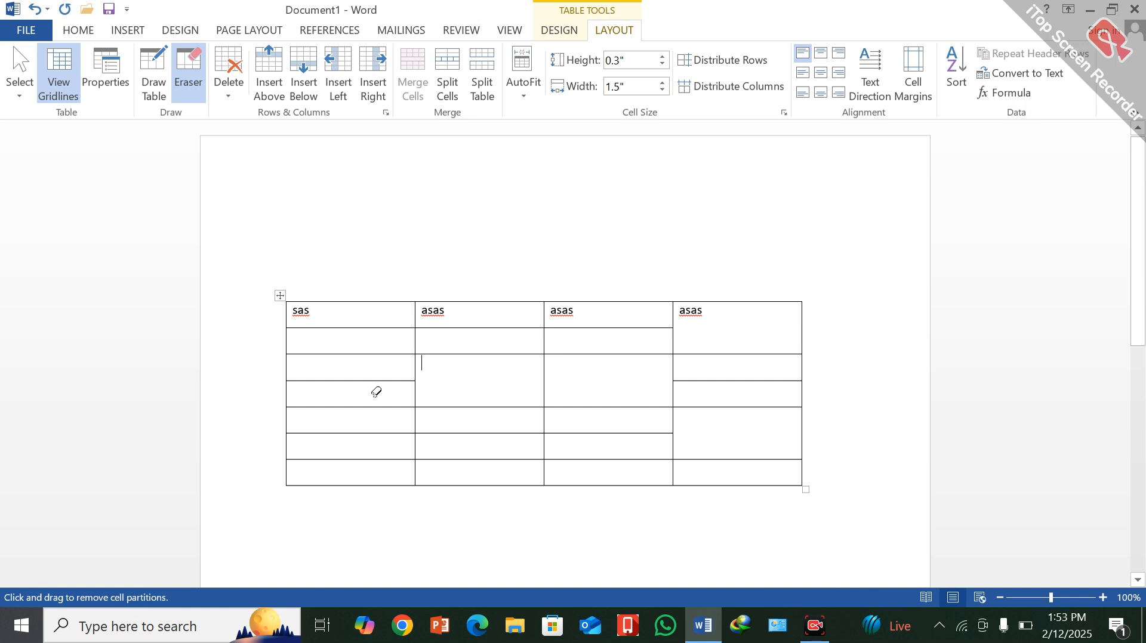
left_click(352, 380)
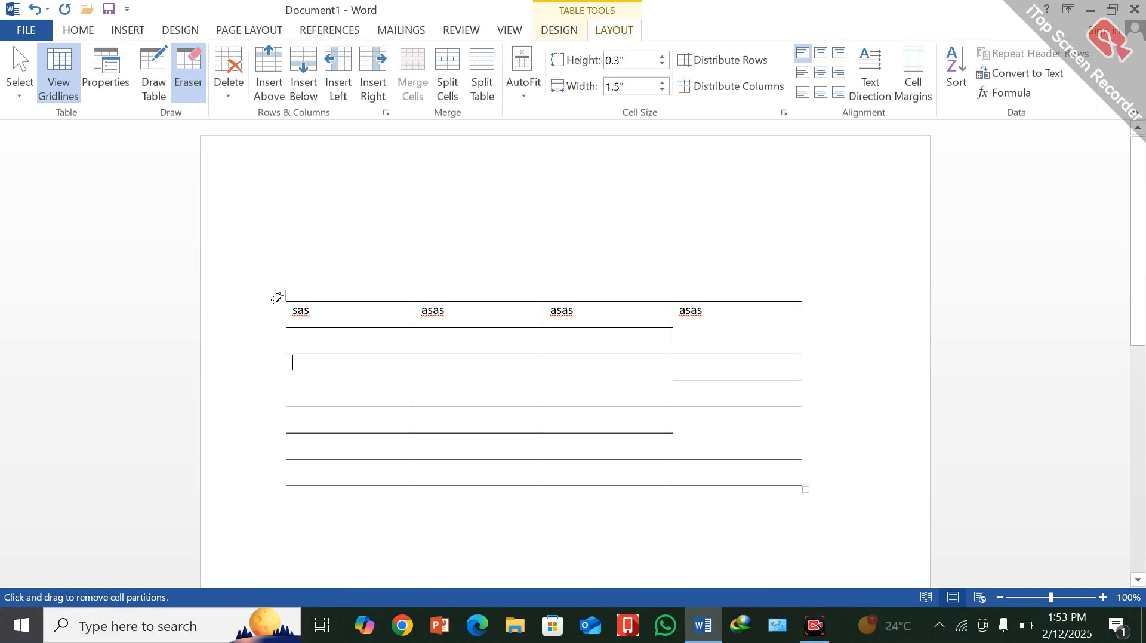
key("Escape")
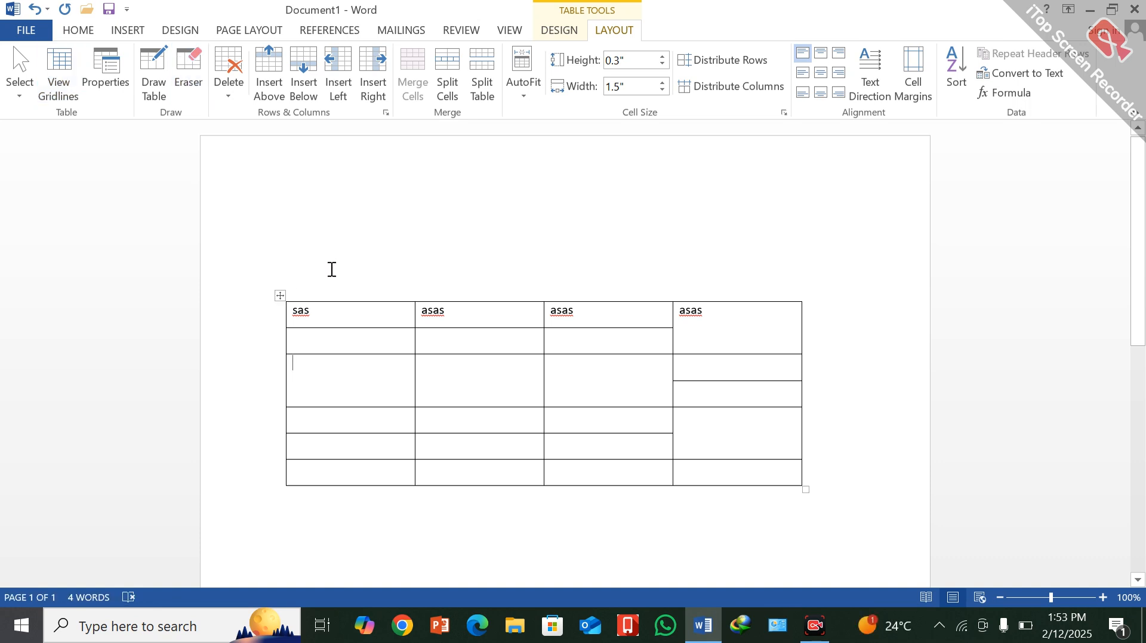
- Delete the whole table and insert a new one with 9 columns and 16 rows
left_click(280, 295)
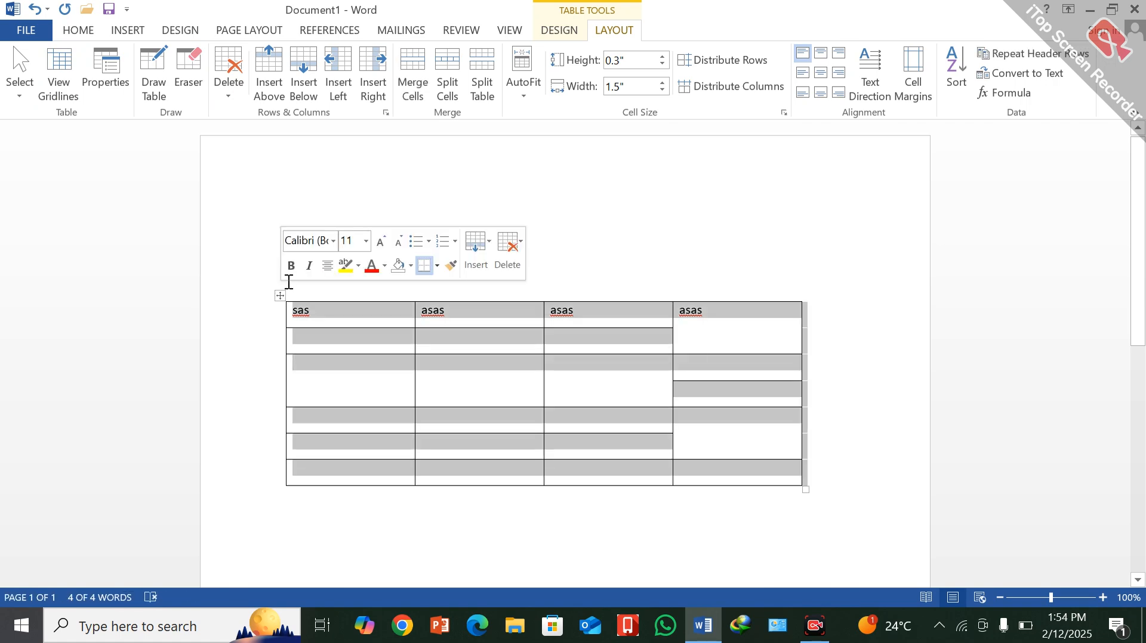
key("BackSpace")
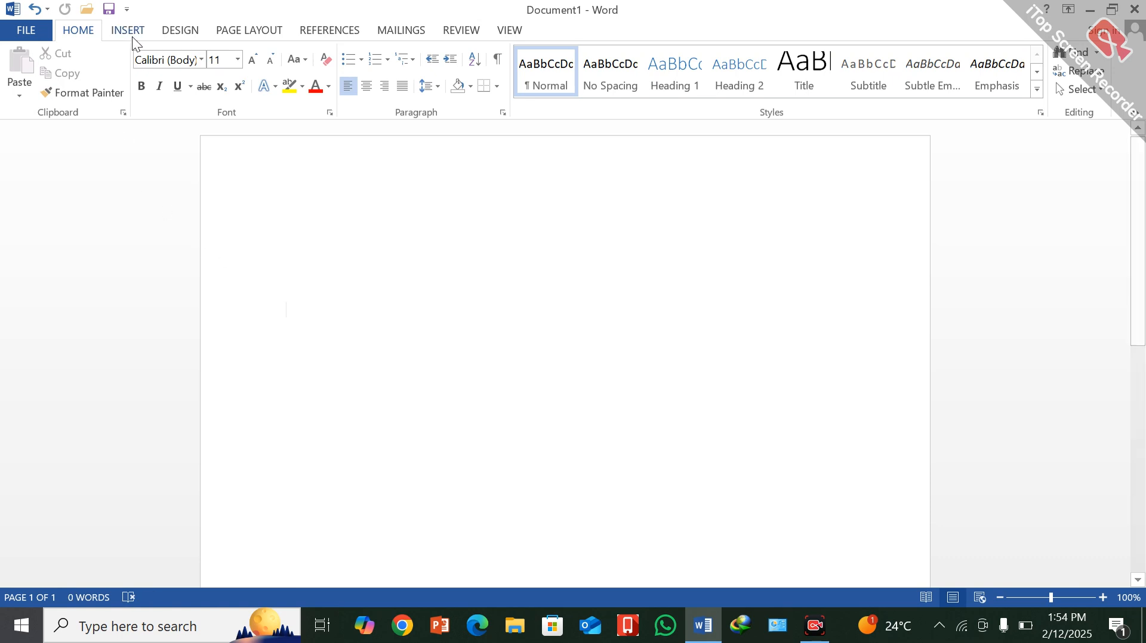
left_click(129, 33)
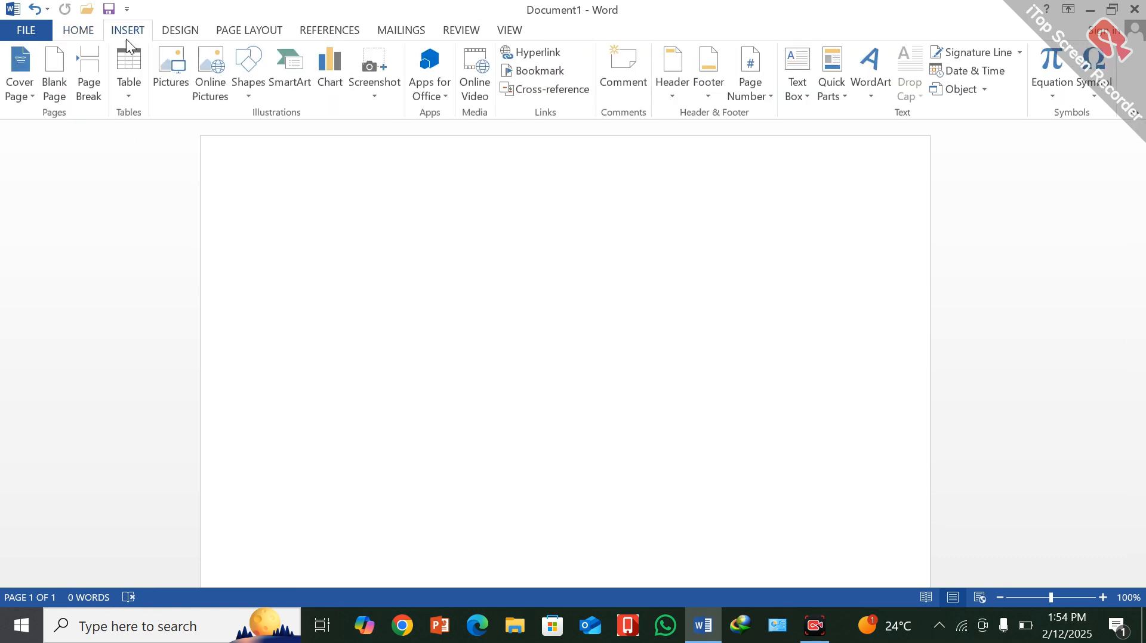
left_click(130, 94)
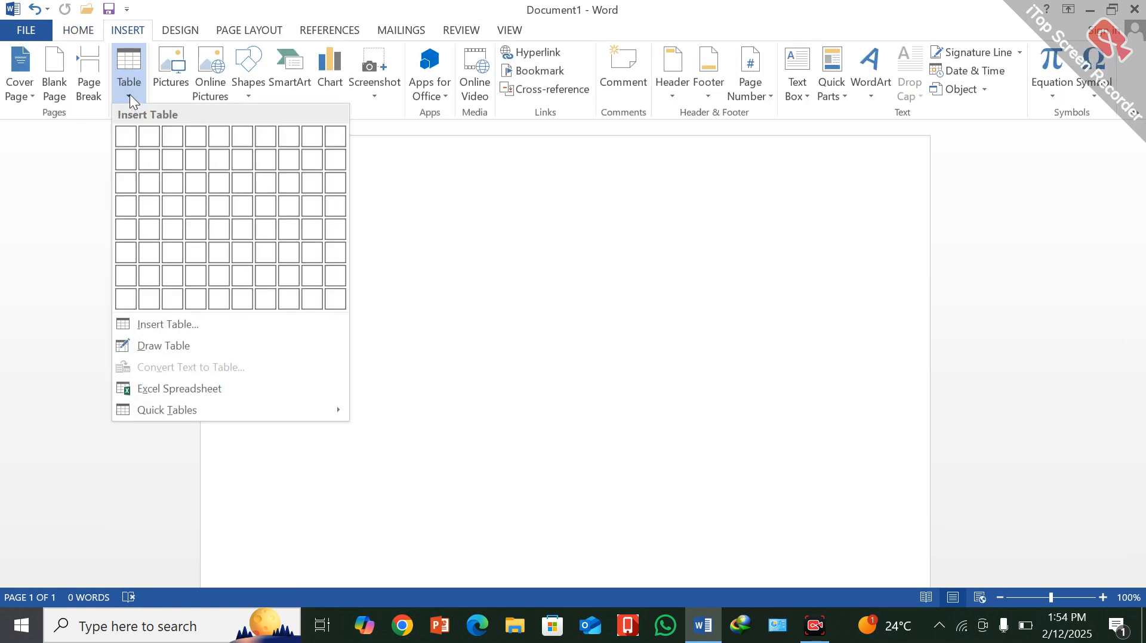
left_click(170, 324)
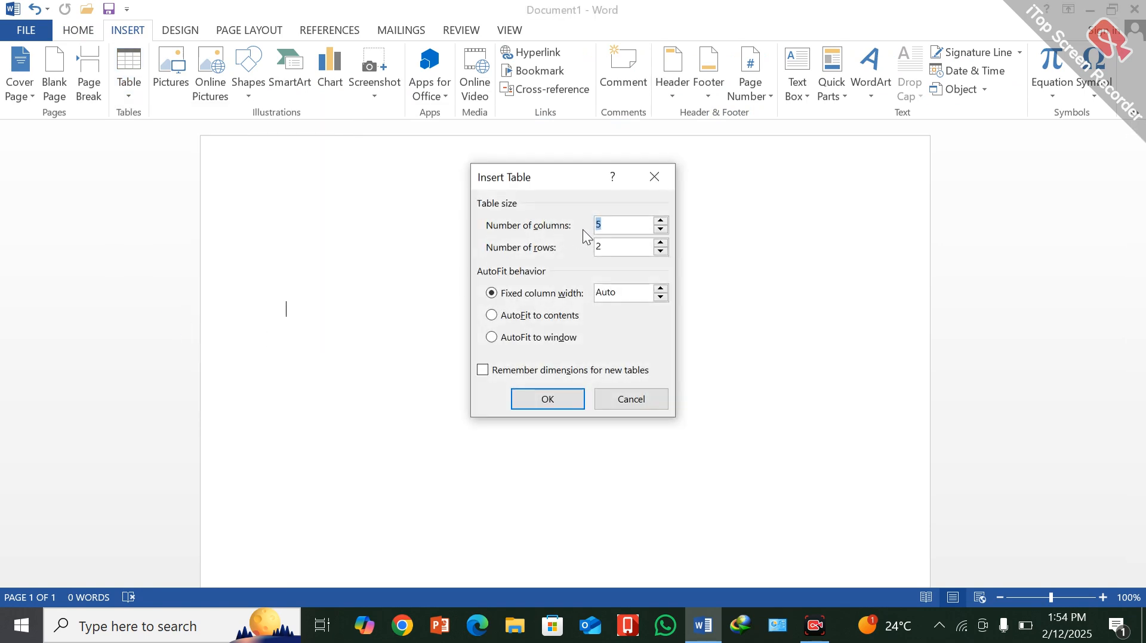
left_click(660, 221)
left_click(660, 220)
left_click(660, 244)
left_click(548, 401)
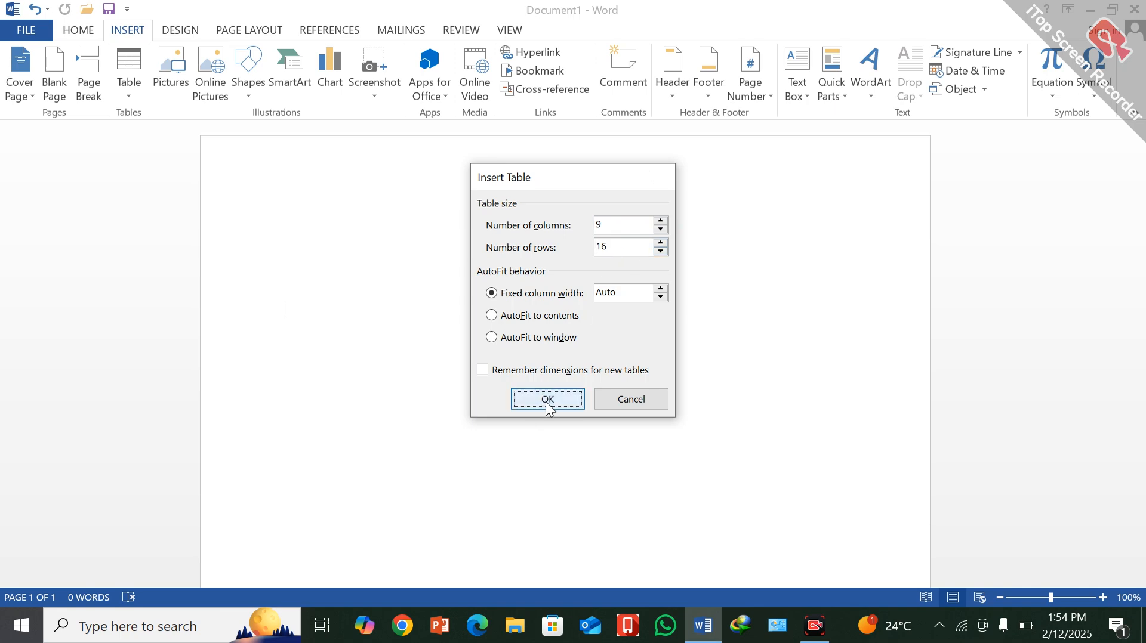
scroll(556, 278, "down", 5)
scroll(557, 279, "up", 4)
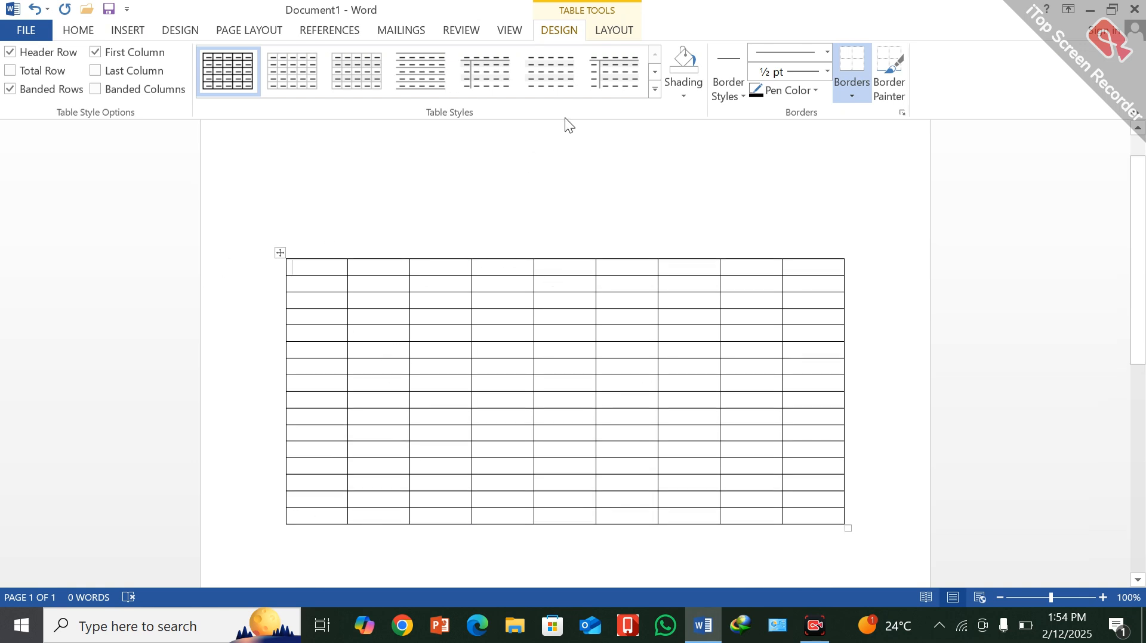
- Enter "ghfhgghcfgh" in the first cell of the table's third row
left_click(628, 26)
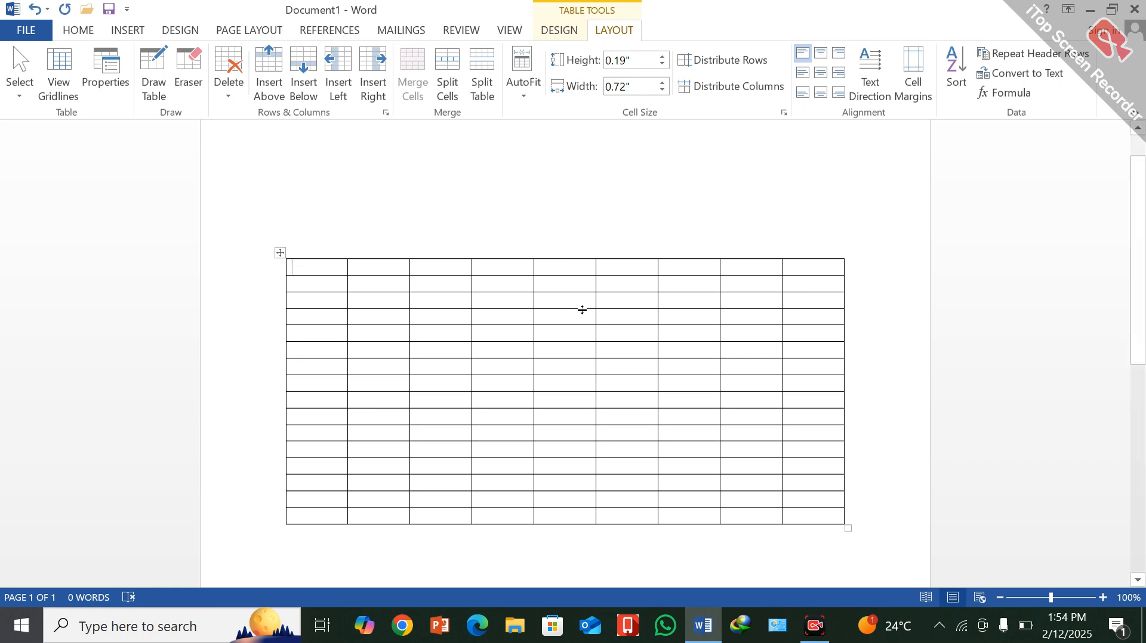
left_click(310, 300)
type("ghfhgghcfgh")
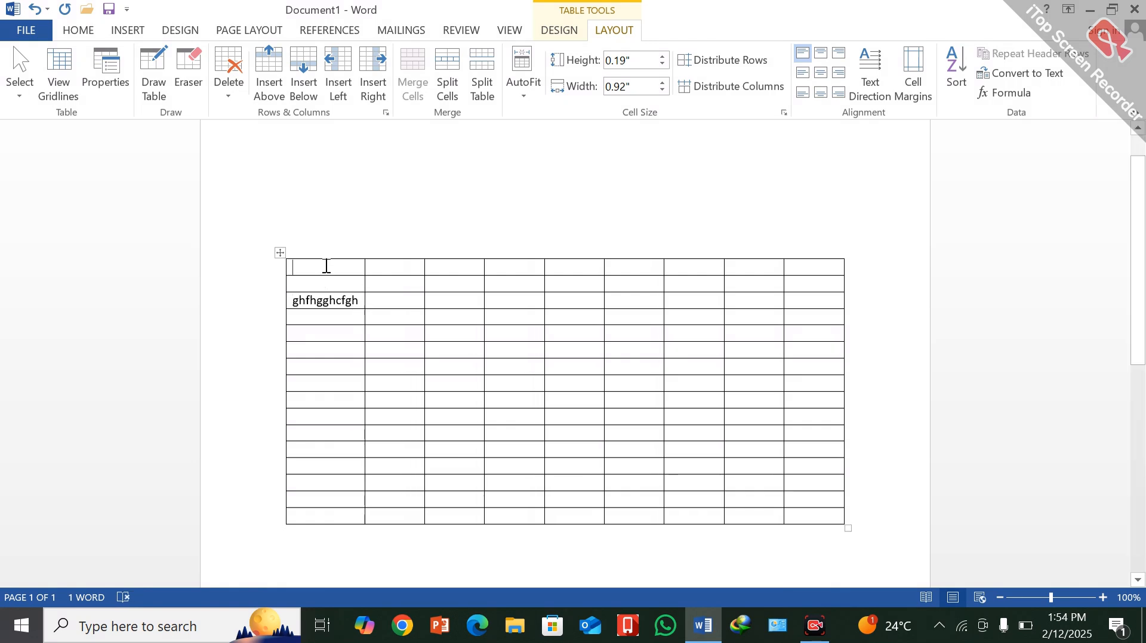
- Merge all cells of the table's top two rows and append "gcgcfgfg" to the text in the first cell below
left_click_drag(327, 272, 800, 286)
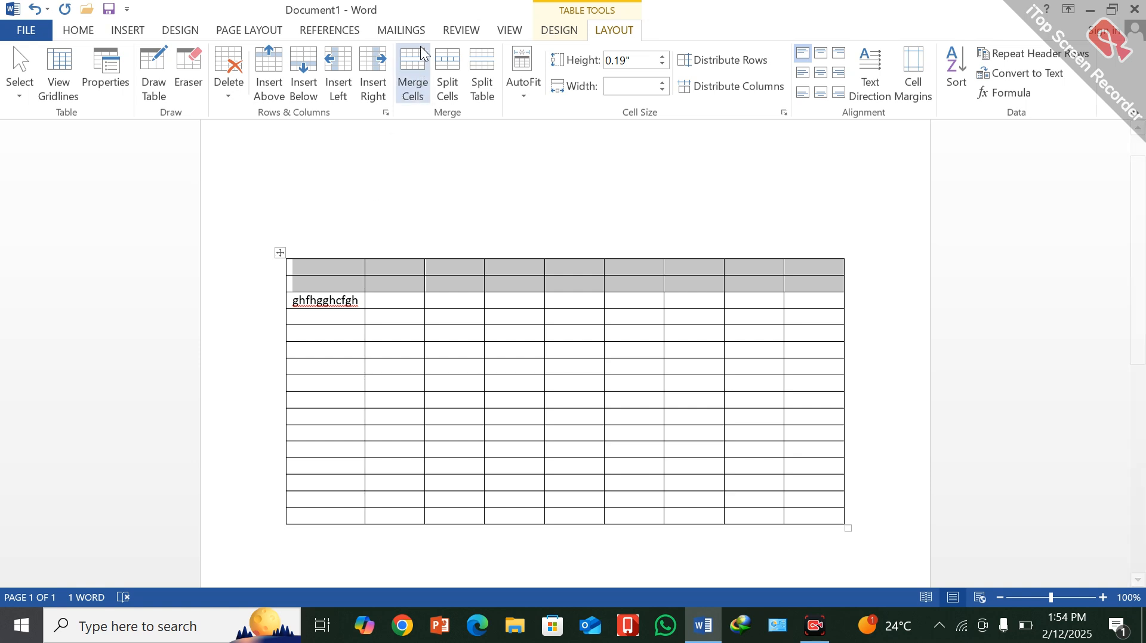
left_click(413, 69)
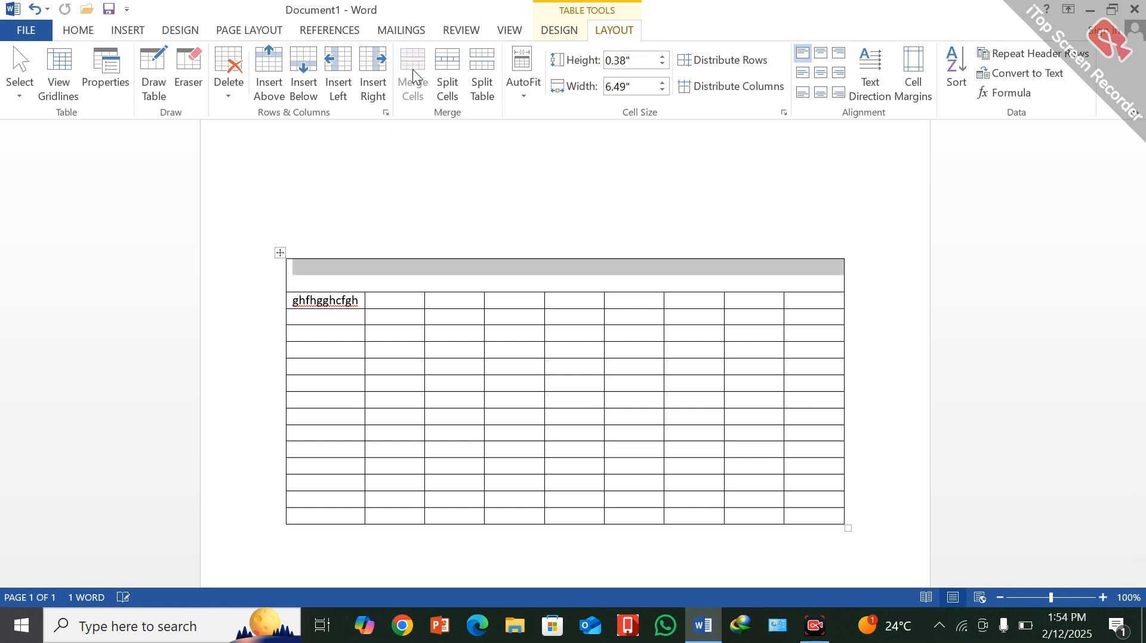
left_click(591, 275)
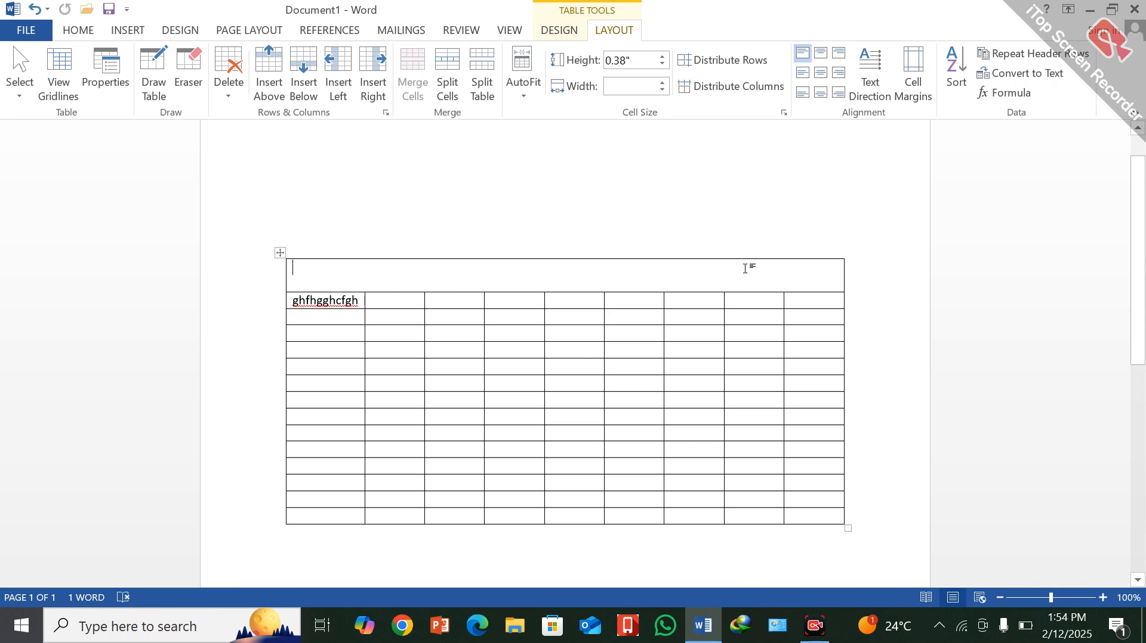
left_click(312, 301)
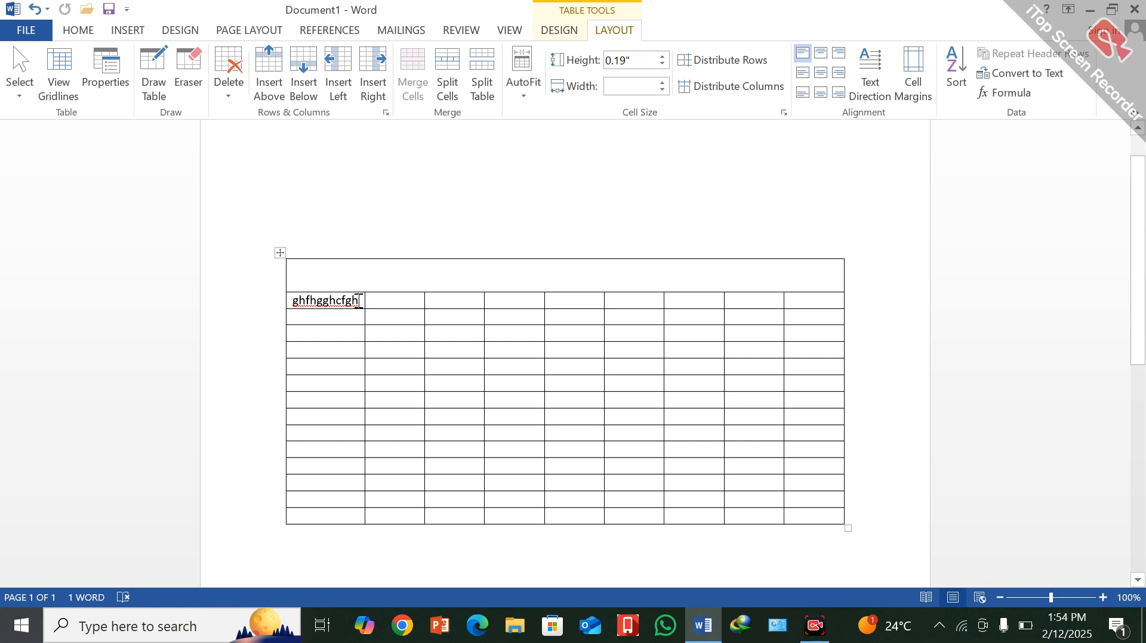
type("gcgcfgfg")
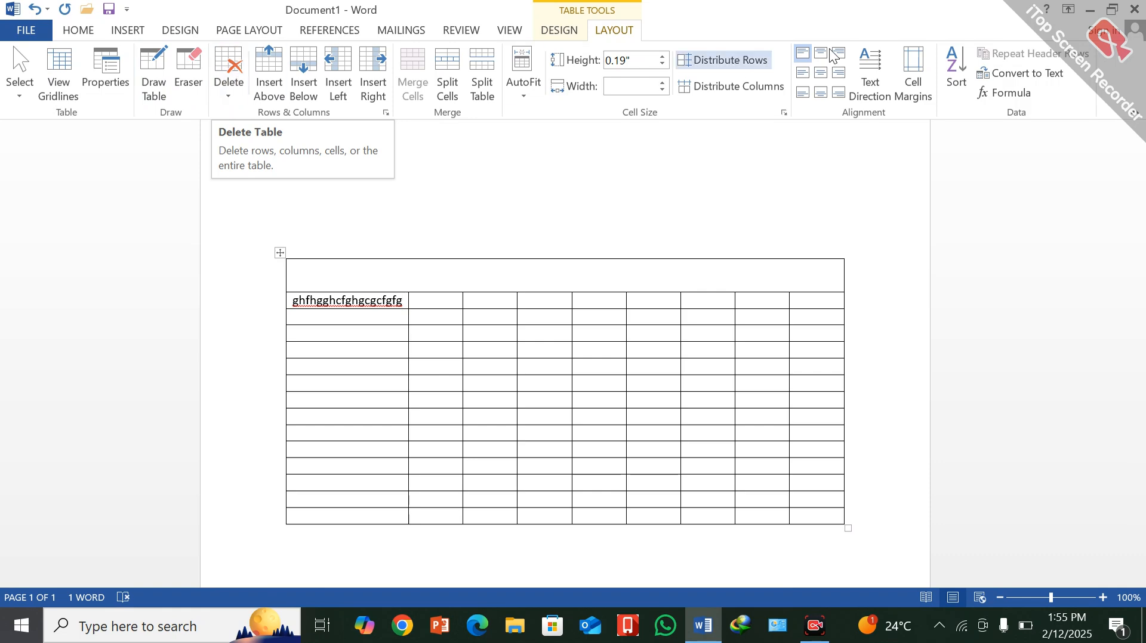
- Close the document without saving the changes
left_click(1135, 16)
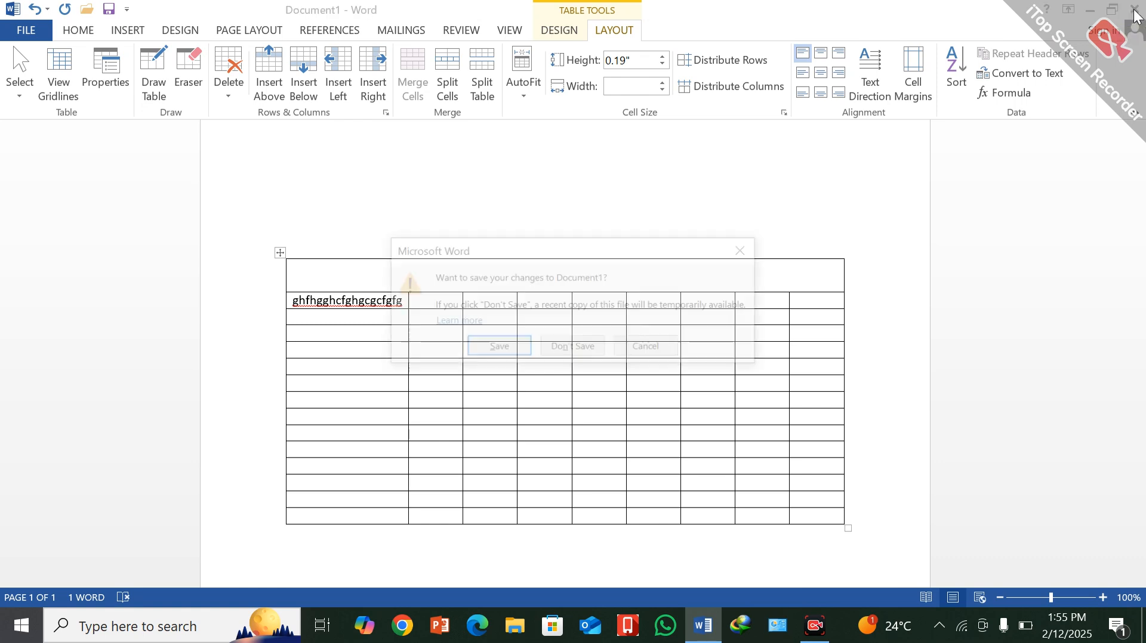
left_click(569, 350)
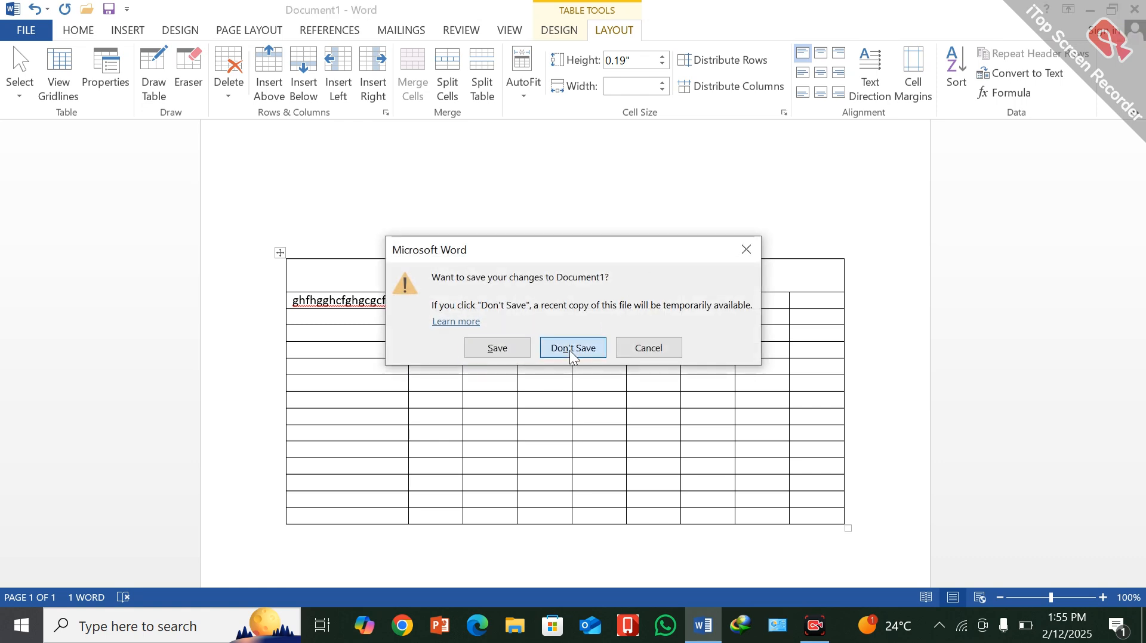